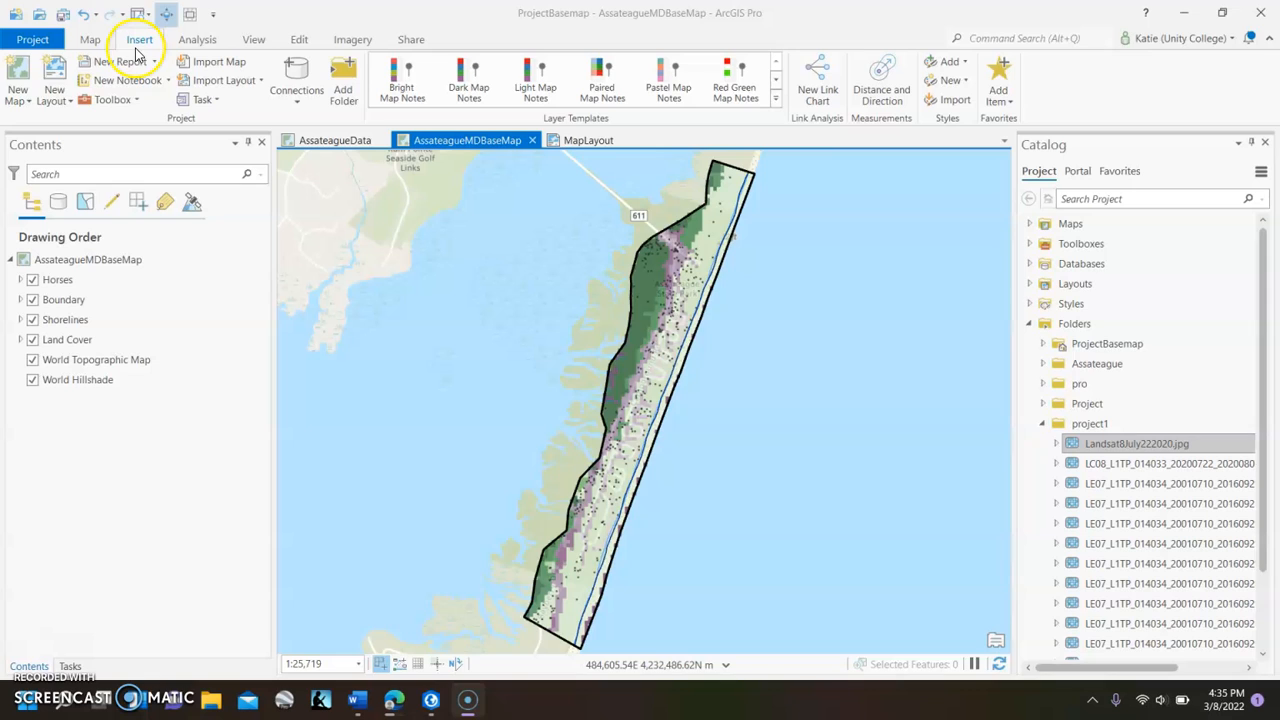
Create a new layout with an ANSI Landscape Letter page, 8.5 by 11 inches.
click(58, 98)
click(93, 338)
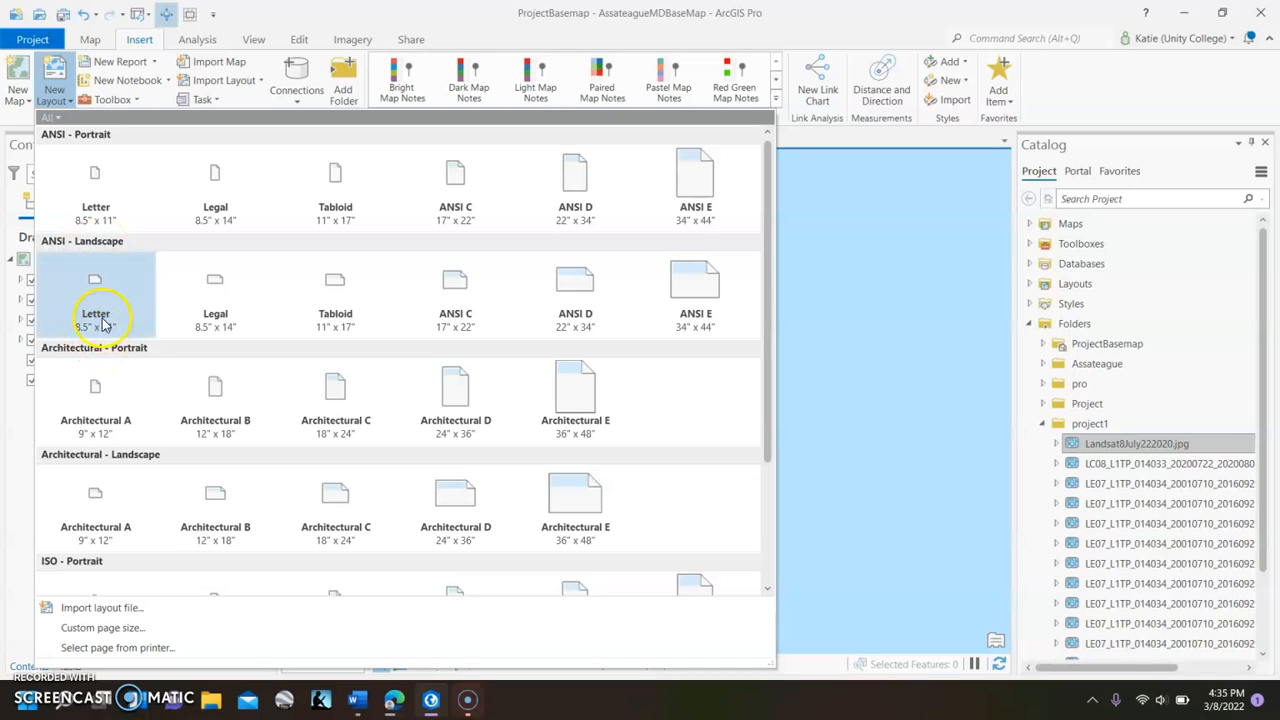
click(108, 303)
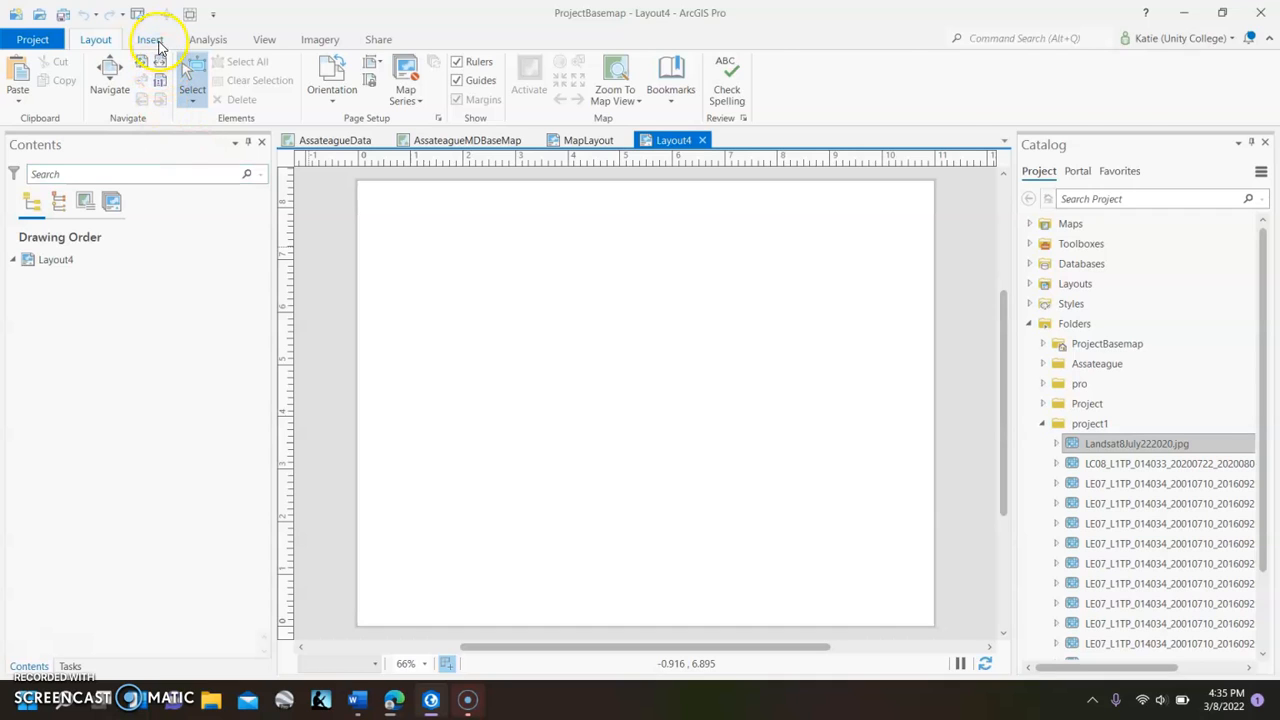
Insert a map frame showing AssateagueMDBaseMap at 1:25,719, covering most of the page with margins kept below and to its right.
click(152, 40)
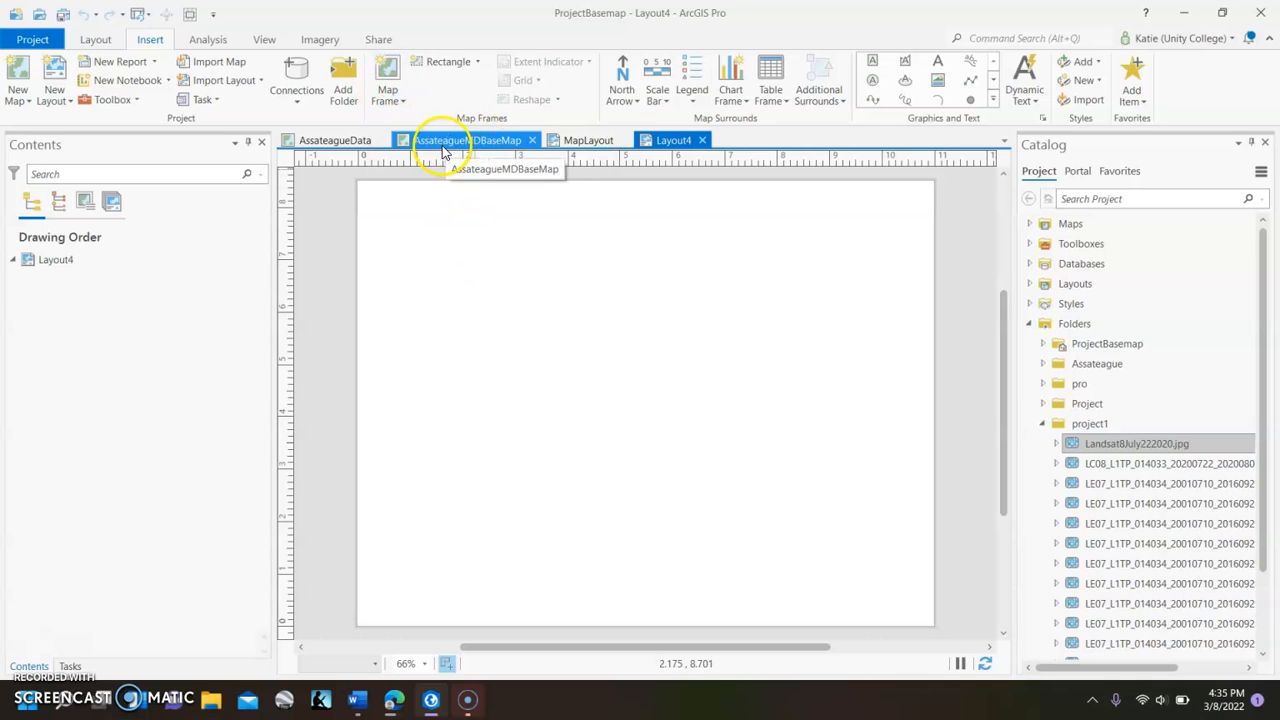
click(485, 143)
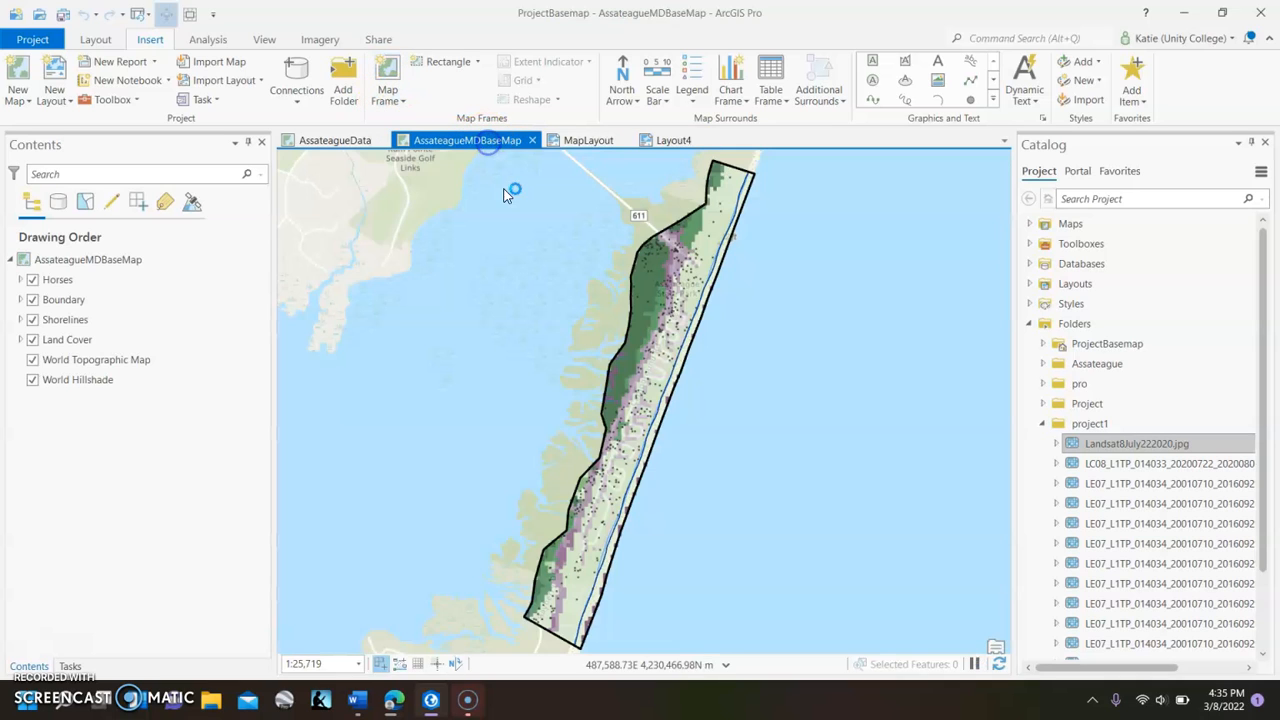
click(666, 142)
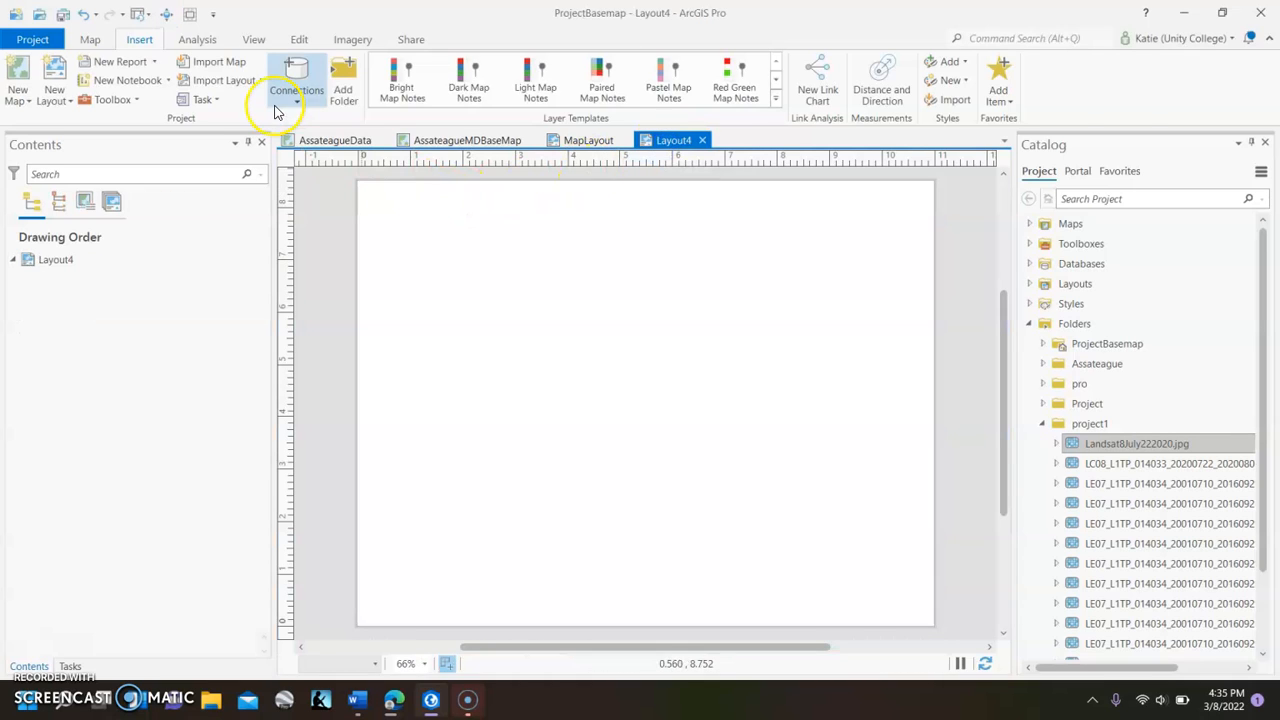
click(403, 104)
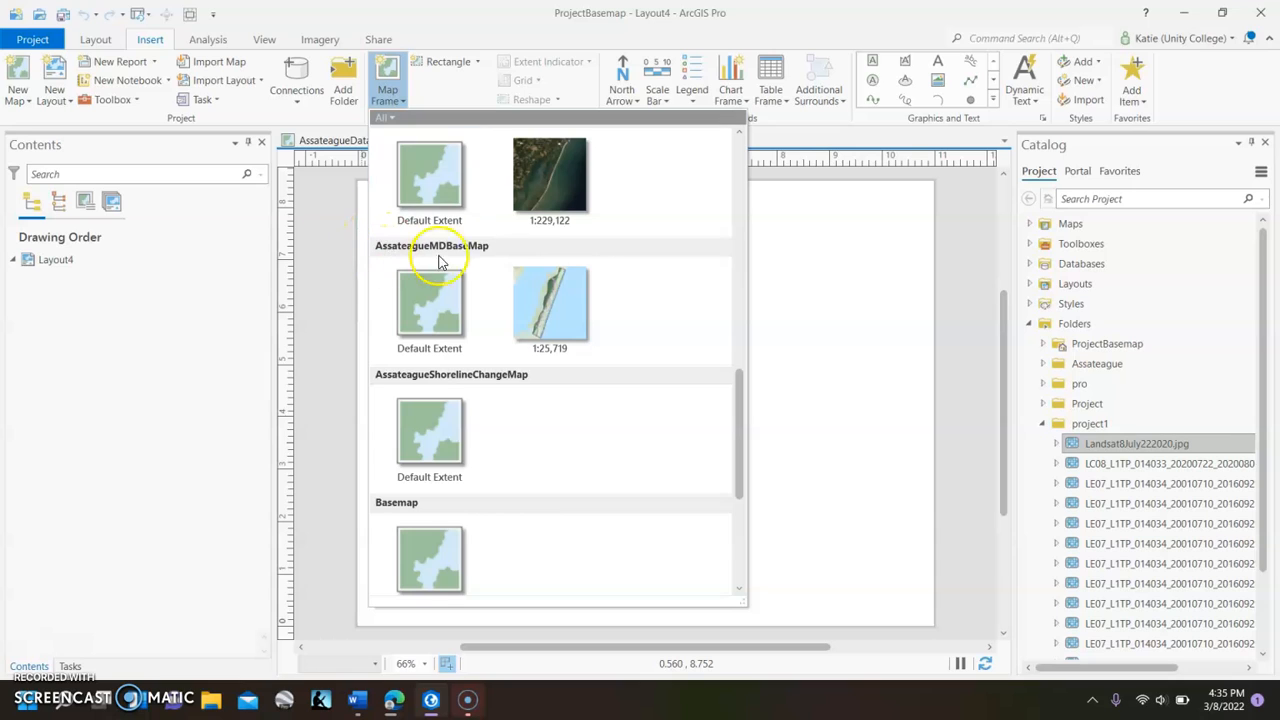
click(558, 325)
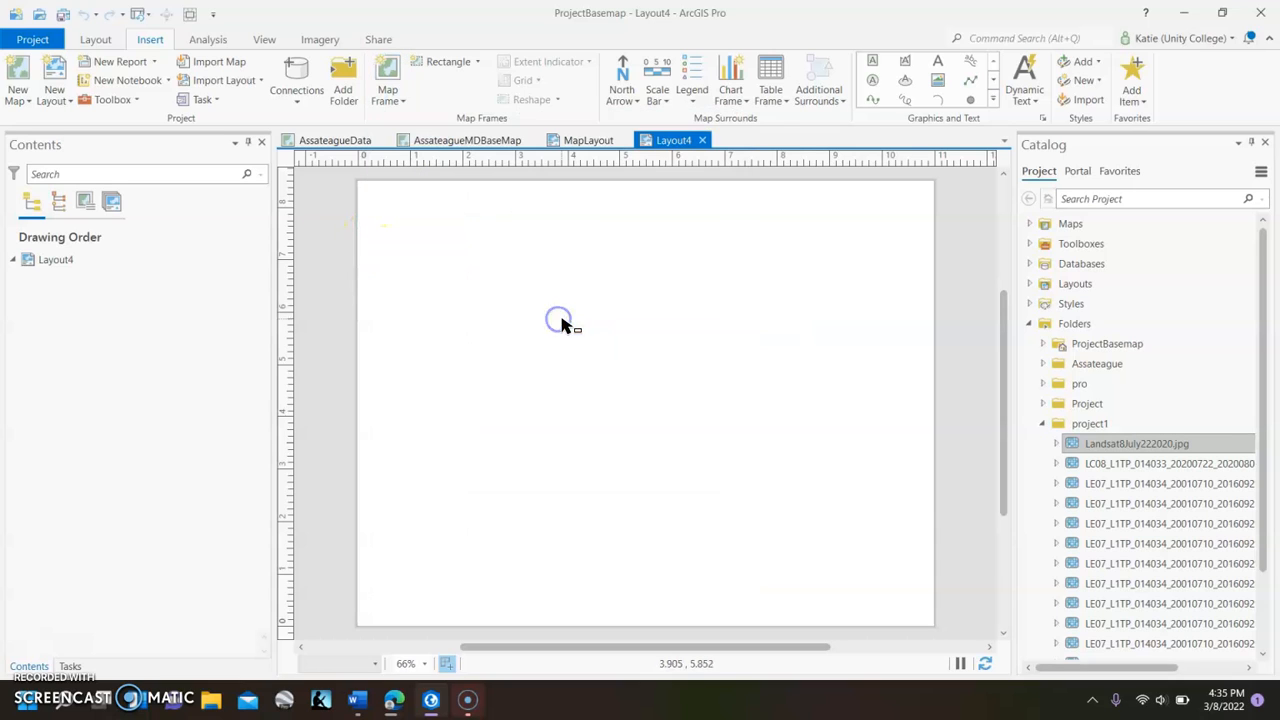
drag(397, 216, 397, 216)
drag(448, 312, 789, 556)
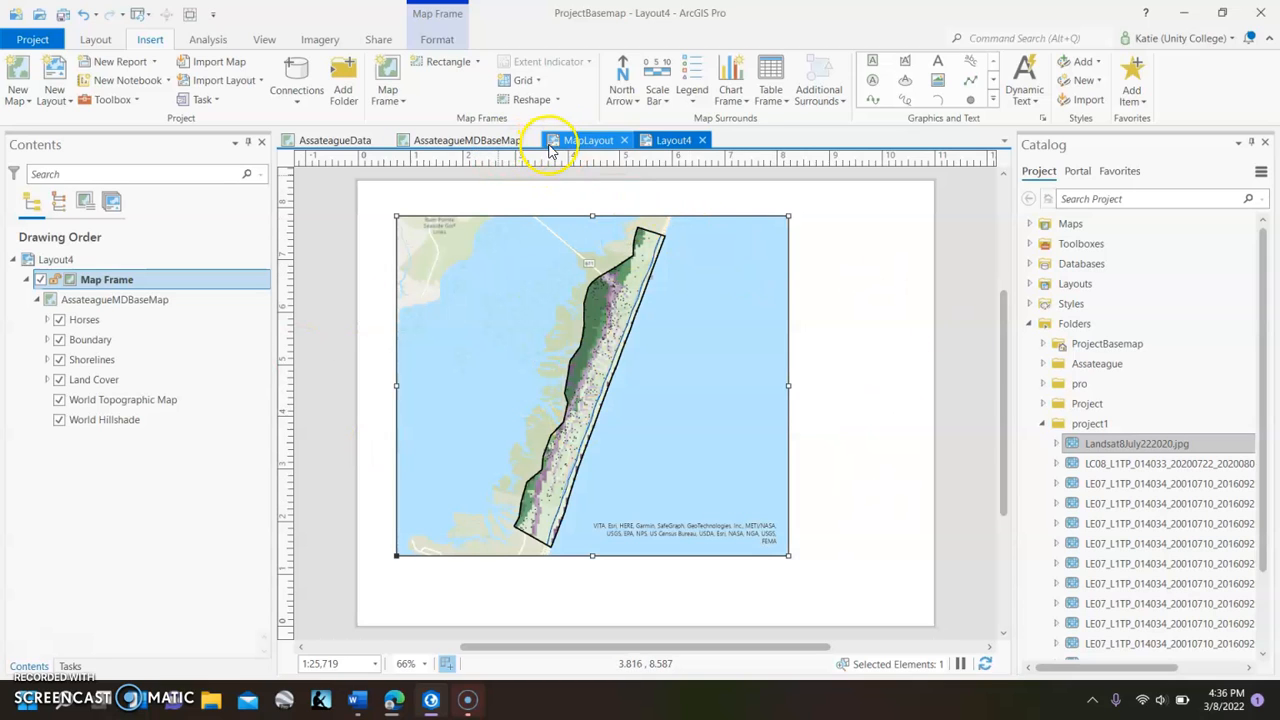
click(462, 142)
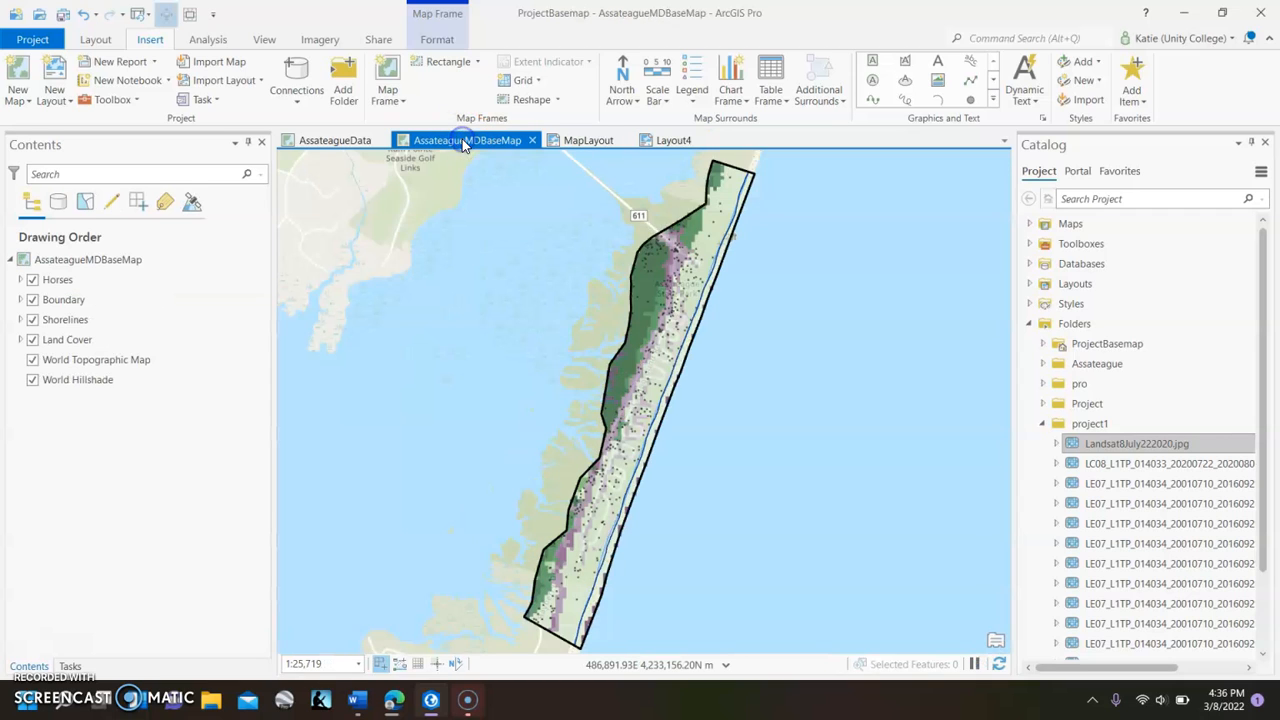
click(672, 142)
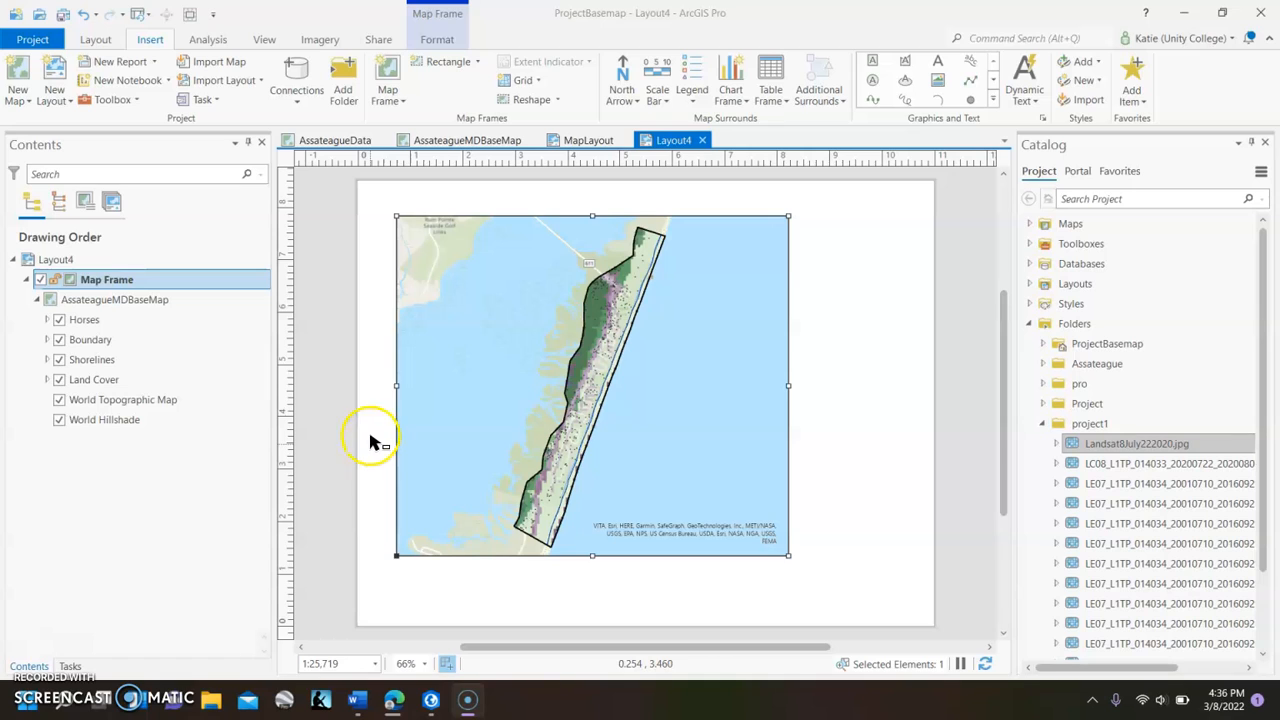
click(857, 243)
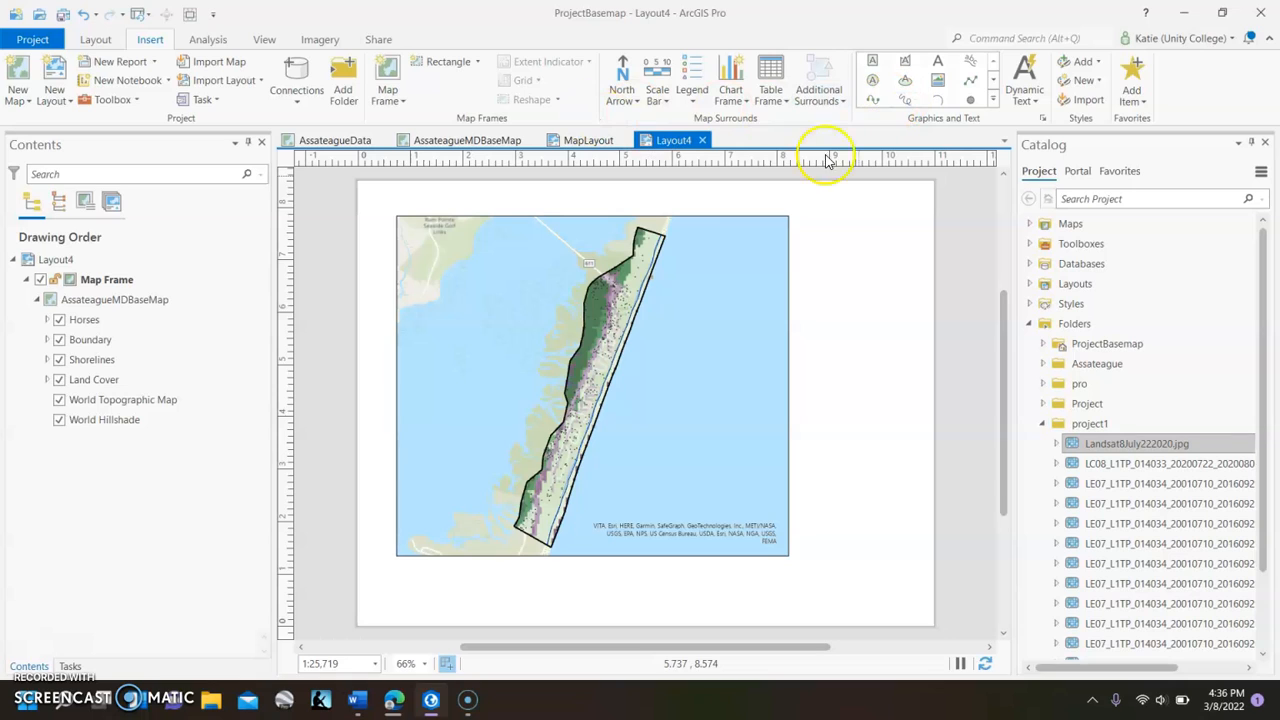
Add a title text element above the map frame reading "Land Cover and Horse Populations".
click(940, 66)
drag(592, 193, 915, 220)
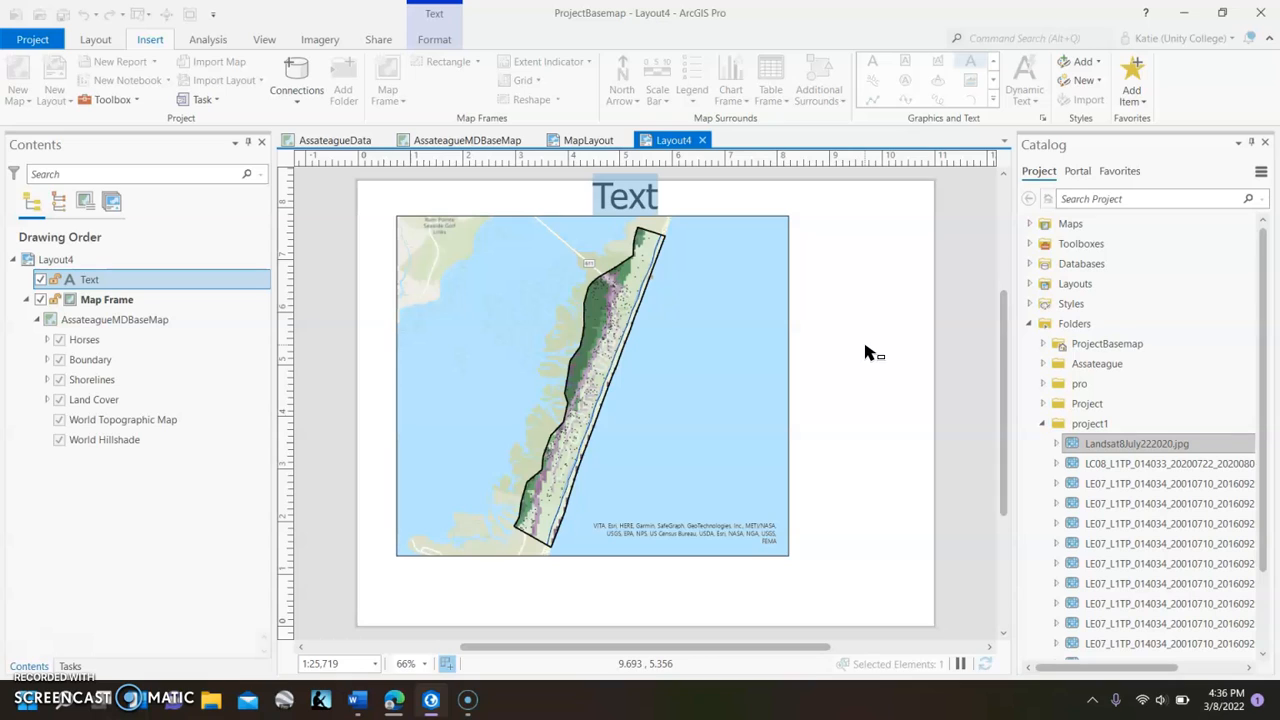
text(Land Cover and Horse Pop)
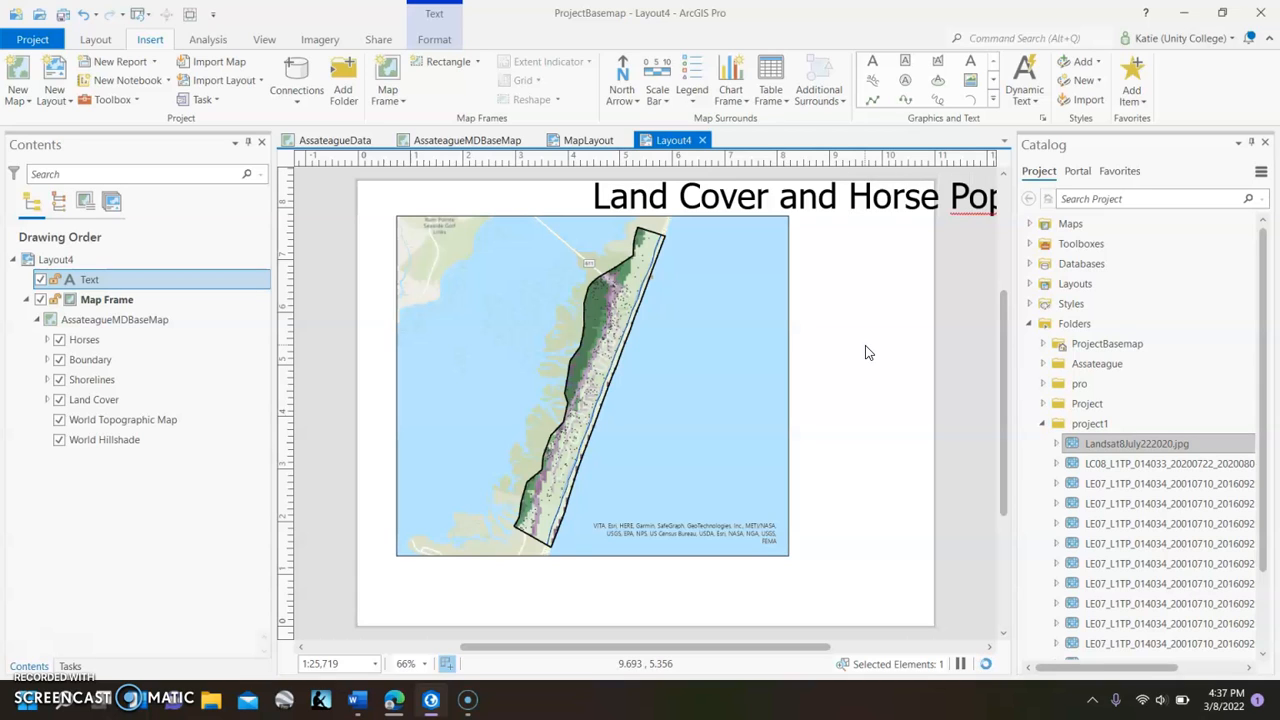
click(900, 280)
Shrink the title text and place it above the map frame, aligned with the frame's left edge.
click(612, 196)
drag(635, 195, 651, 250)
drag(800, 245, 531, 191)
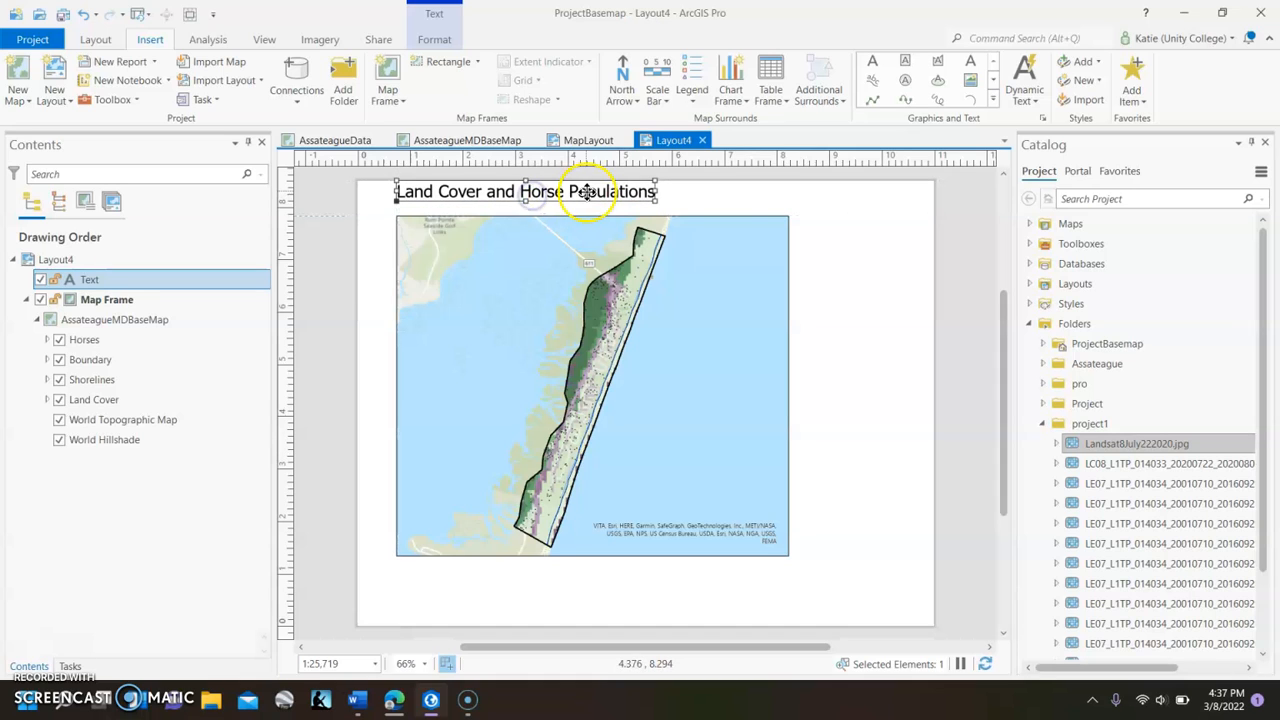
Extend the title text to "Land Cover and Horse Populations in Assateague Island State Park".
double_click(641, 196)
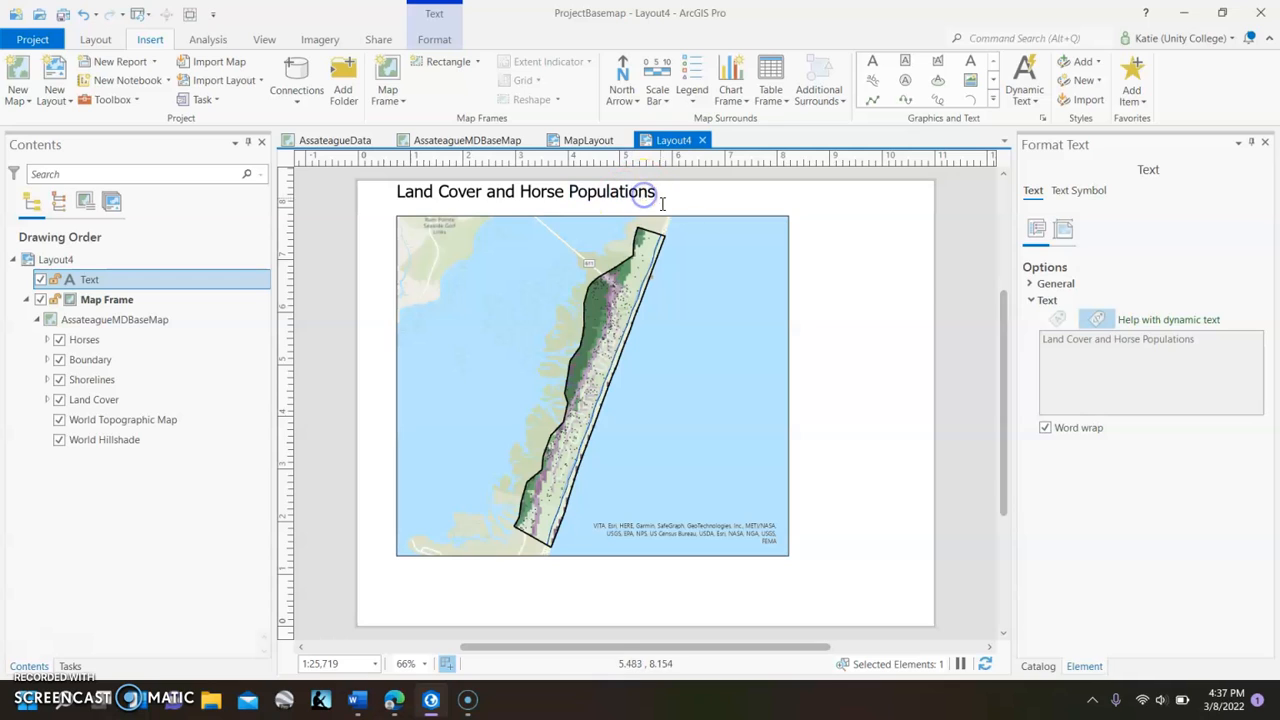
click(1152, 358)
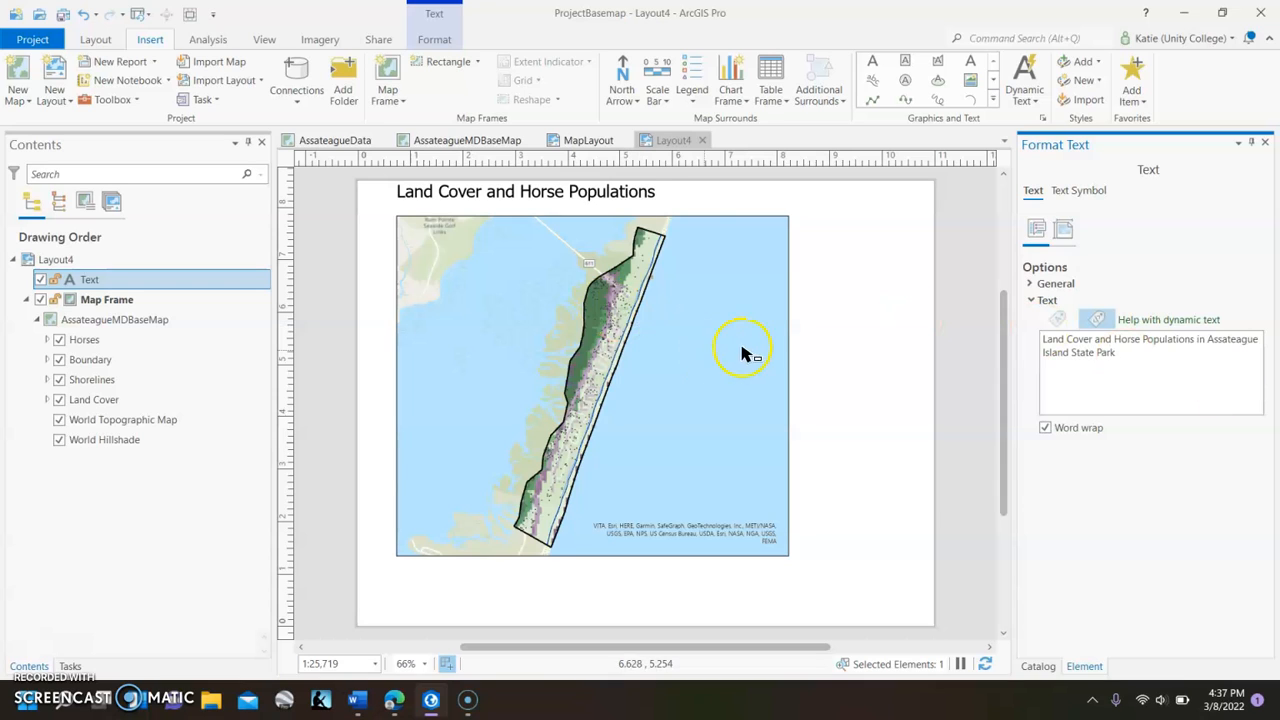
click(912, 300)
Scale the extended title down to about the map frame's width and set it just above the frame.
click(540, 200)
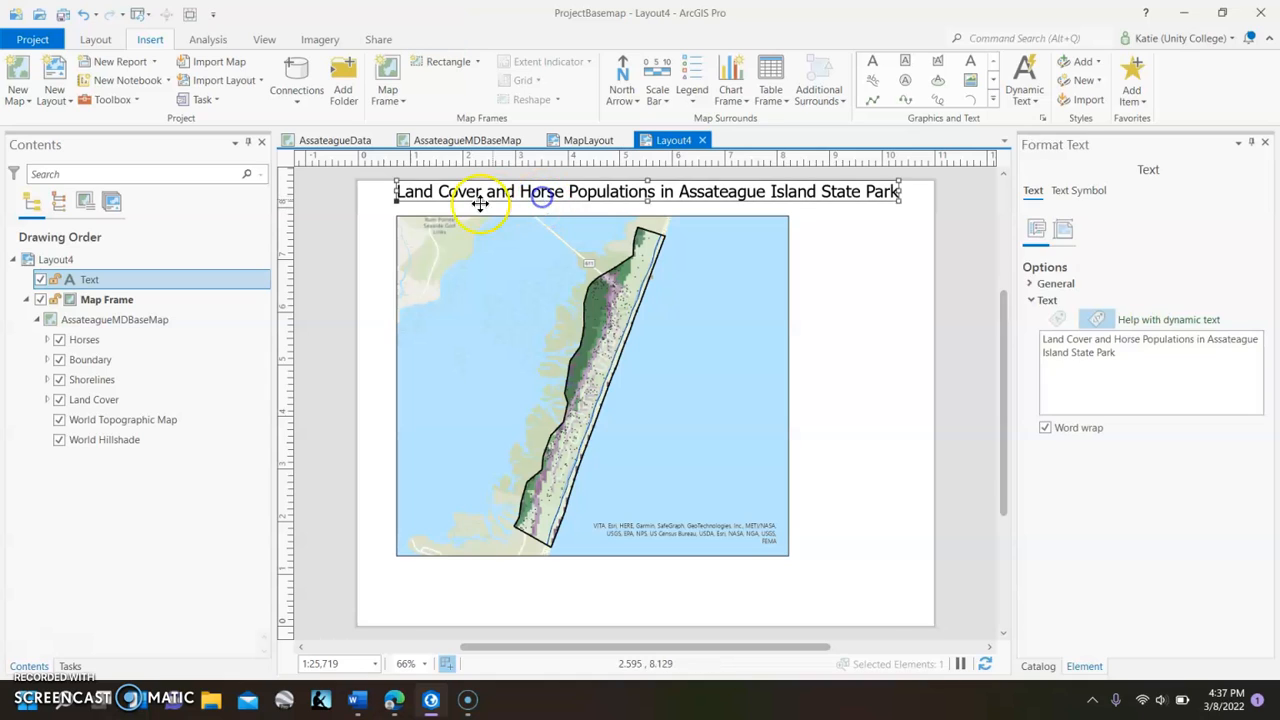
drag(397, 193, 459, 196)
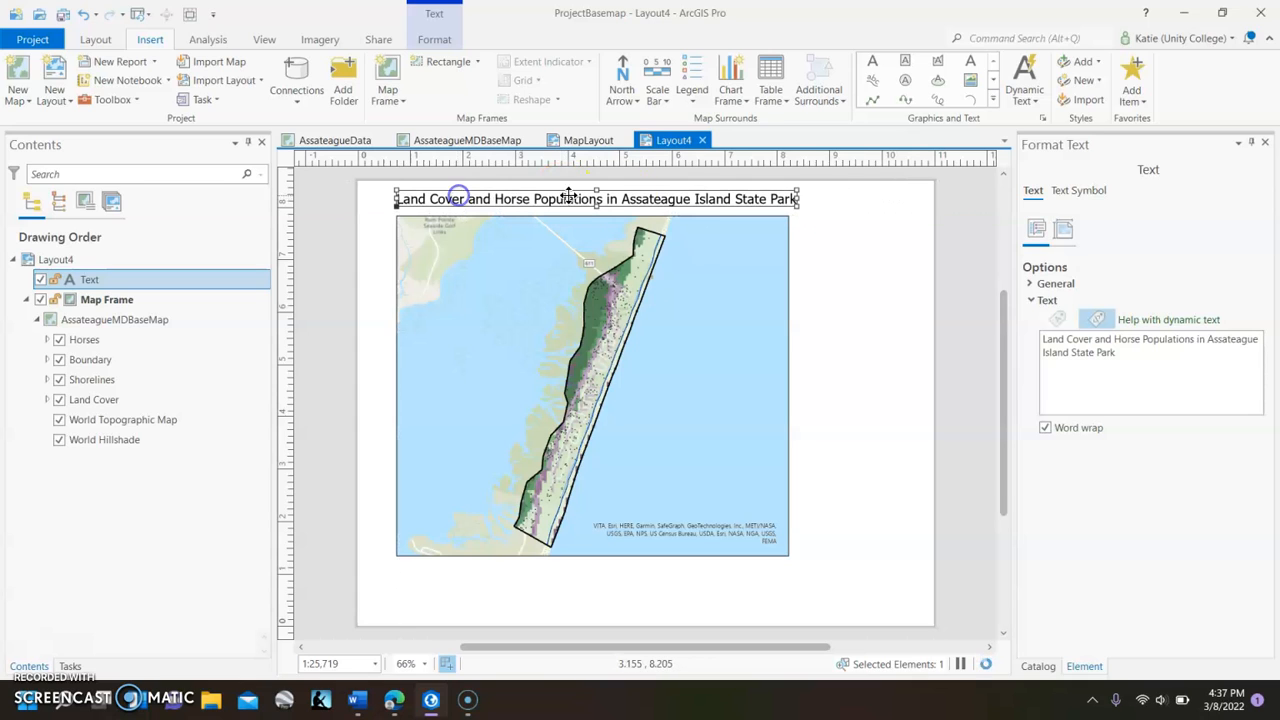
click(863, 254)
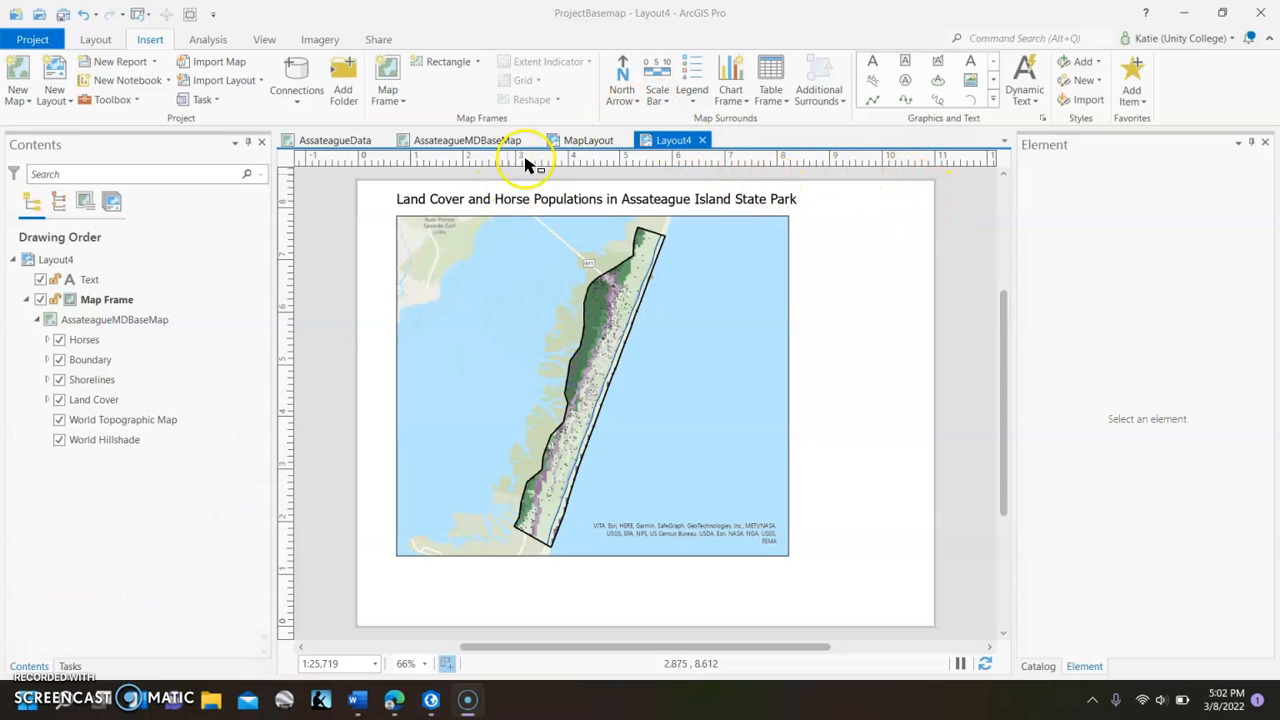
Insert an imperial Scale Line 2 scale bar below the map frame, resized to span 1 mile and roughly centred under the map.
click(660, 101)
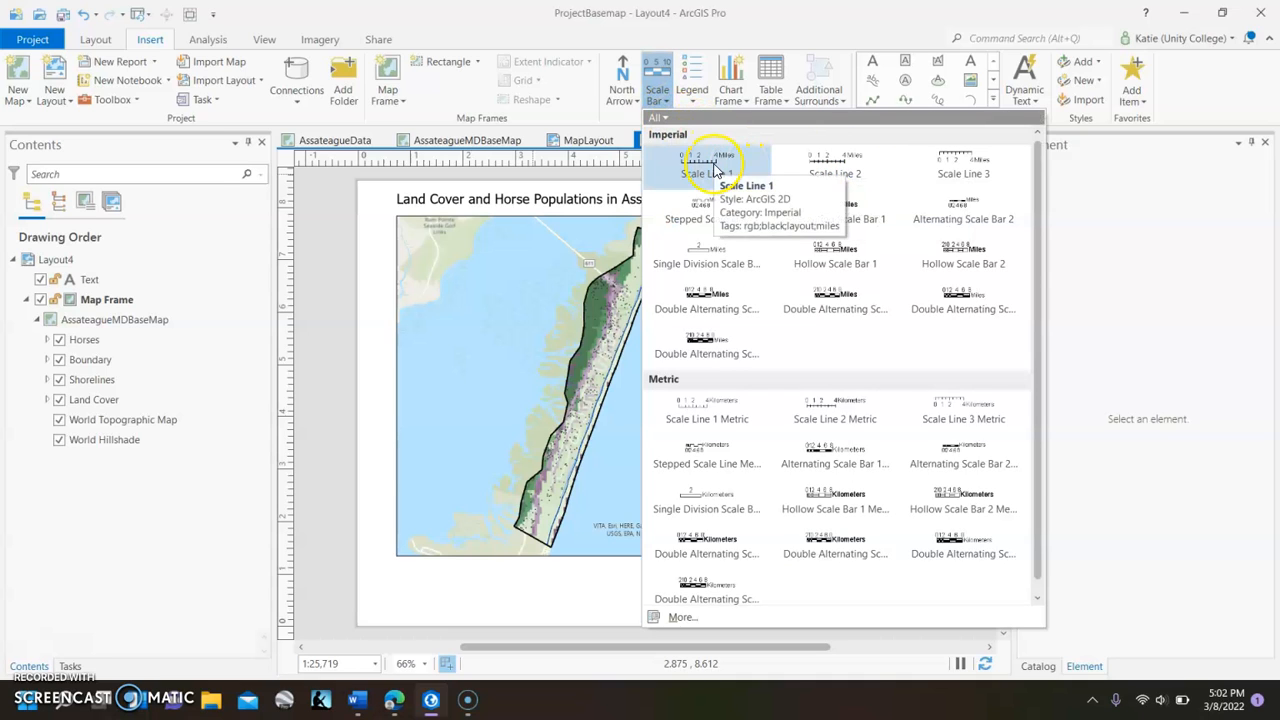
click(822, 170)
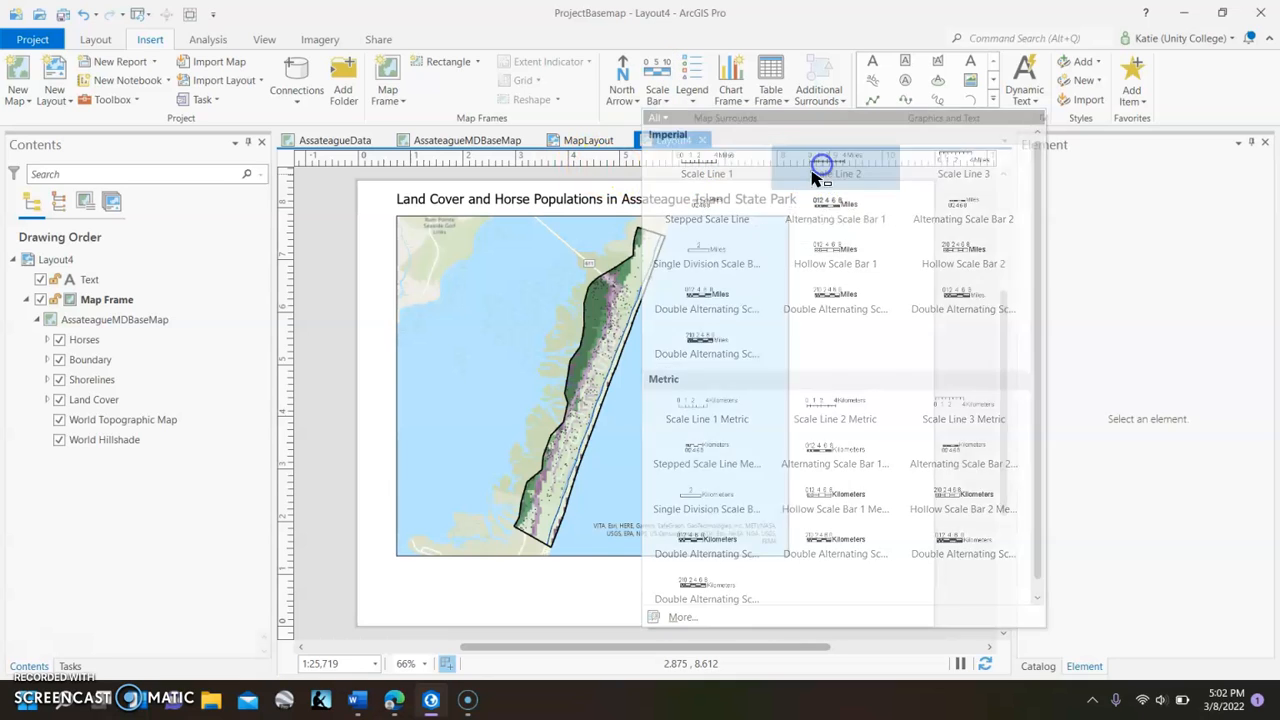
drag(396, 563, 512, 591)
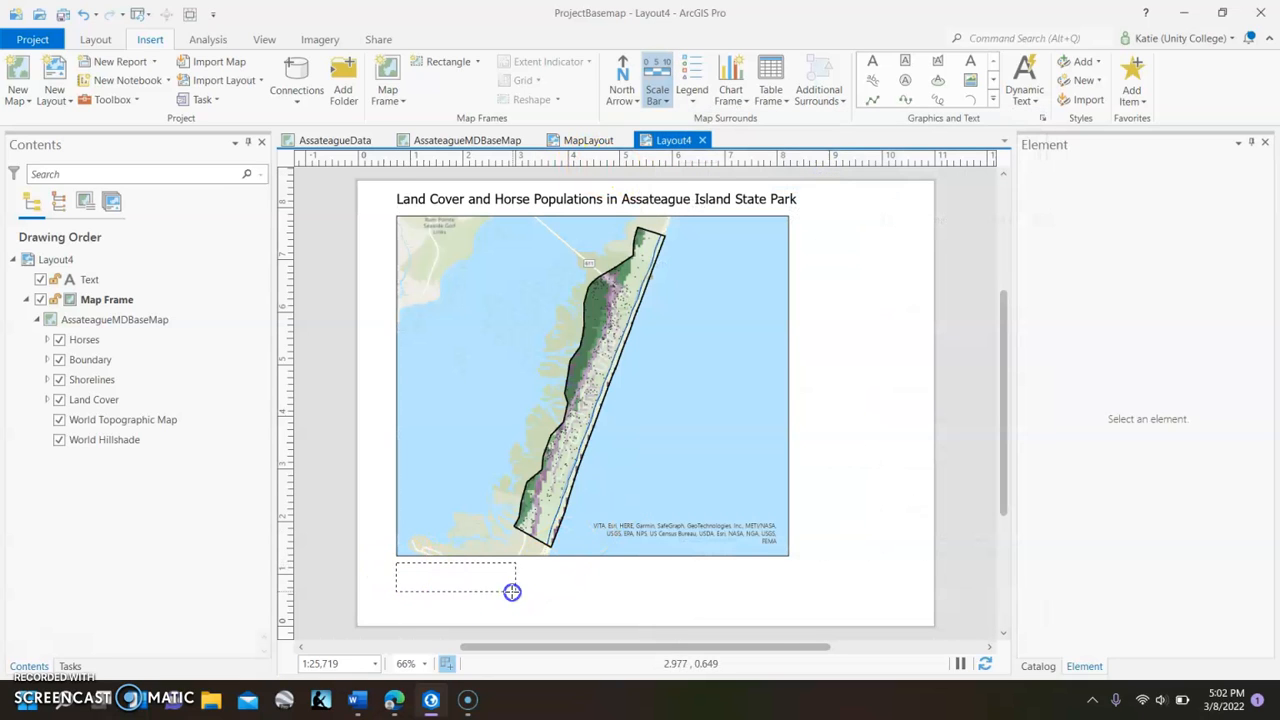
drag(648, 595, 648, 595)
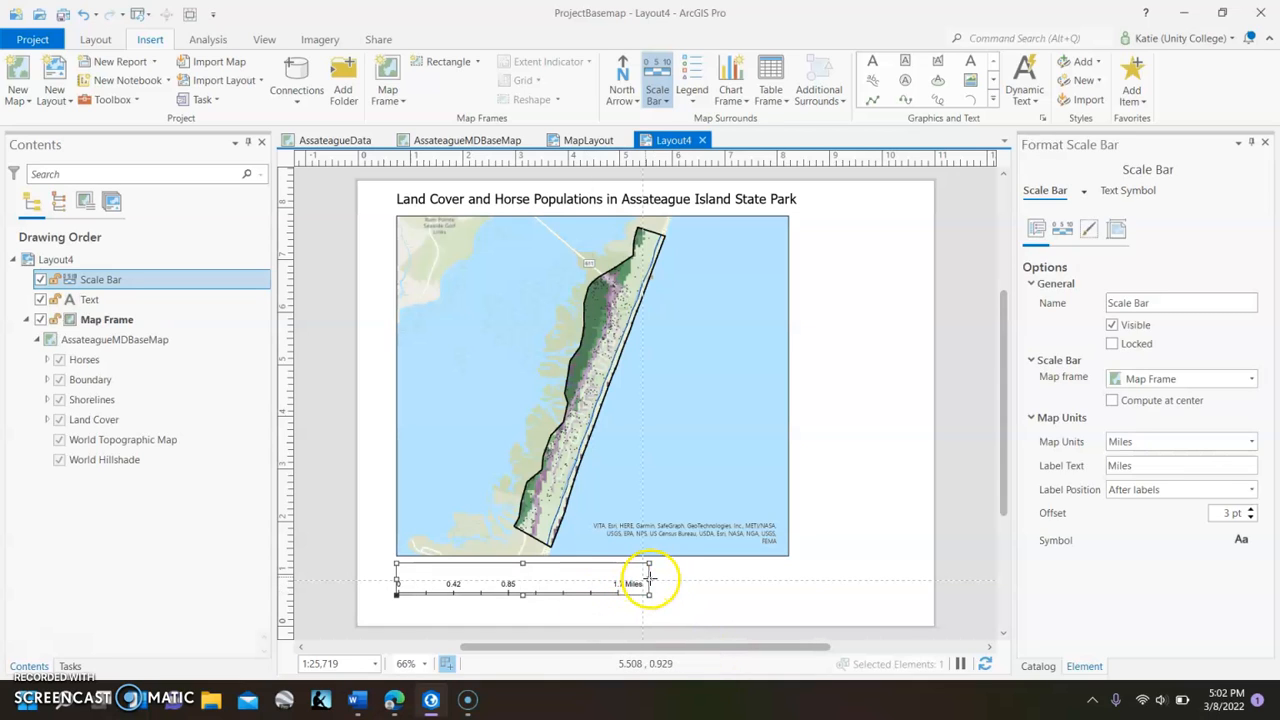
drag(648, 580, 598, 586)
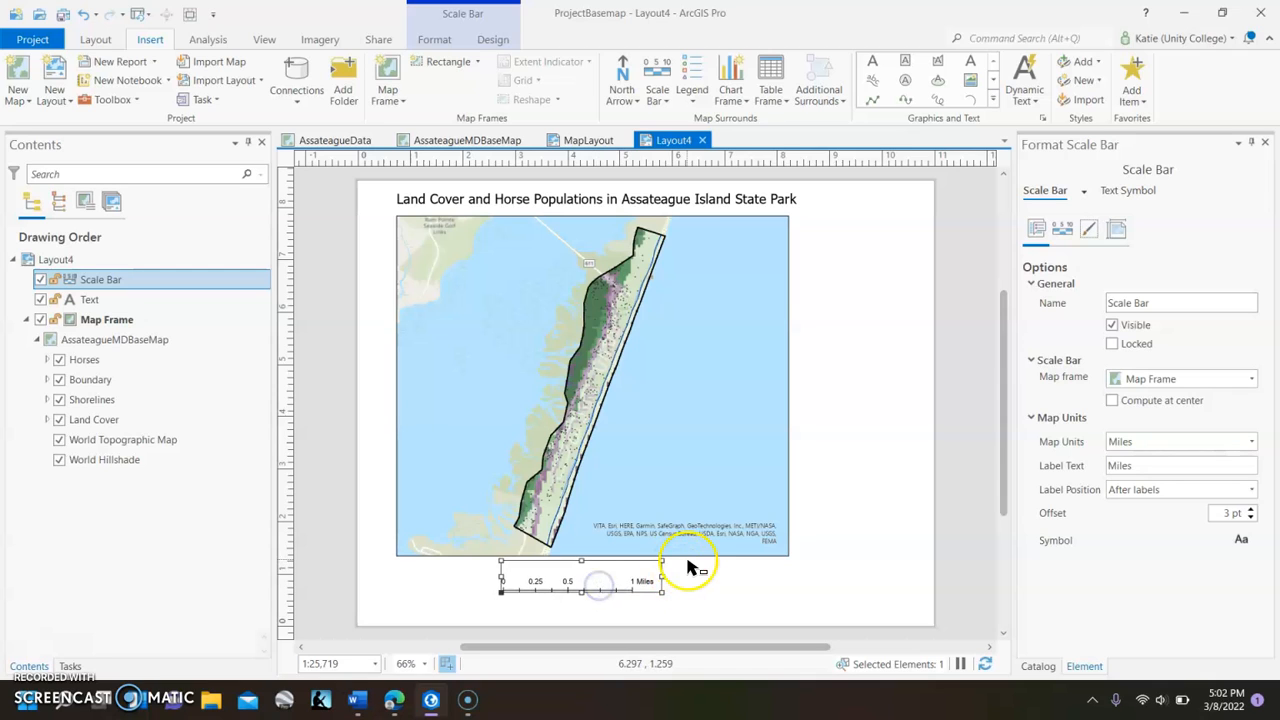
click(694, 578)
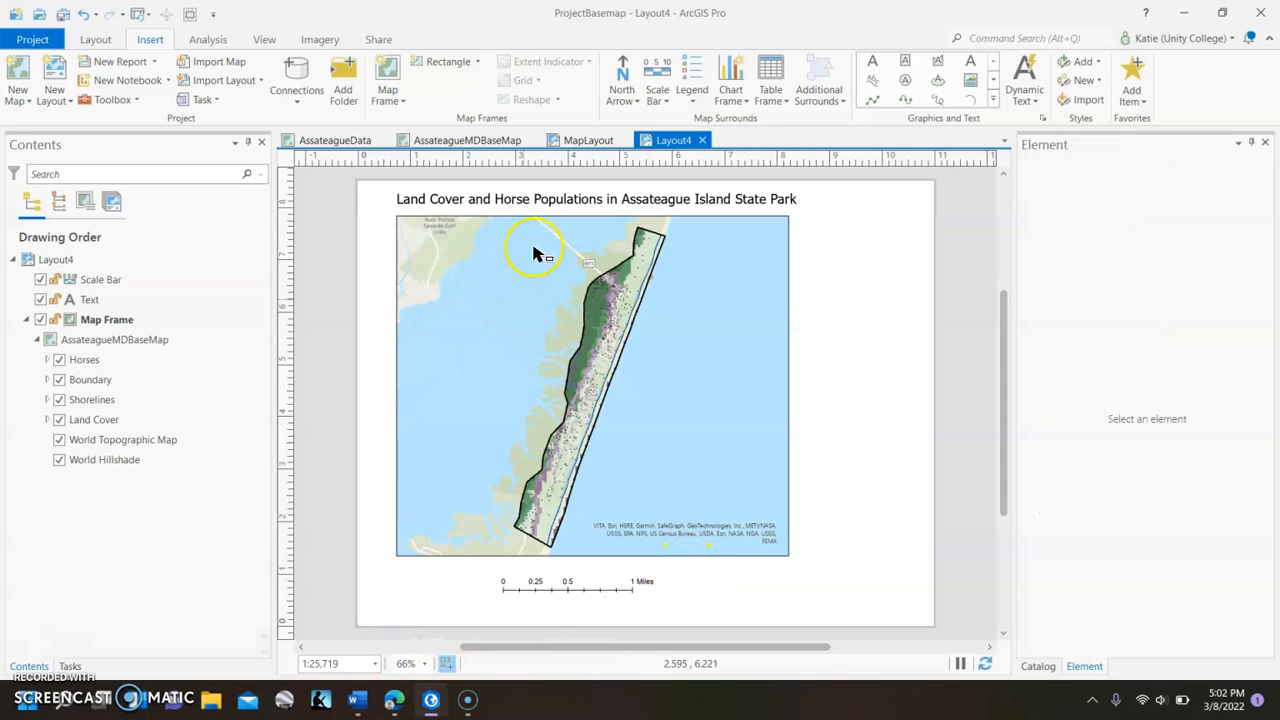
Insert a north arrow below the map frame and place it near the frame's lower-left corner, beside the scale bar.
click(629, 103)
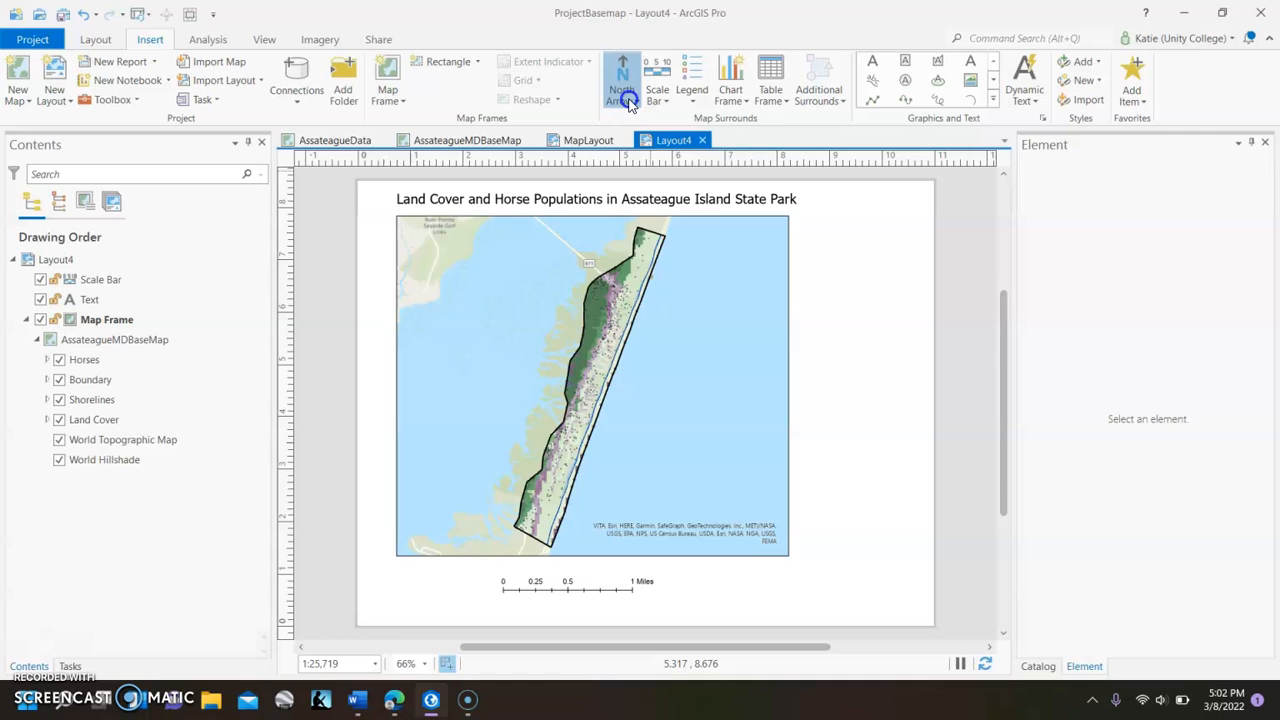
click(690, 205)
drag(403, 569, 428, 590)
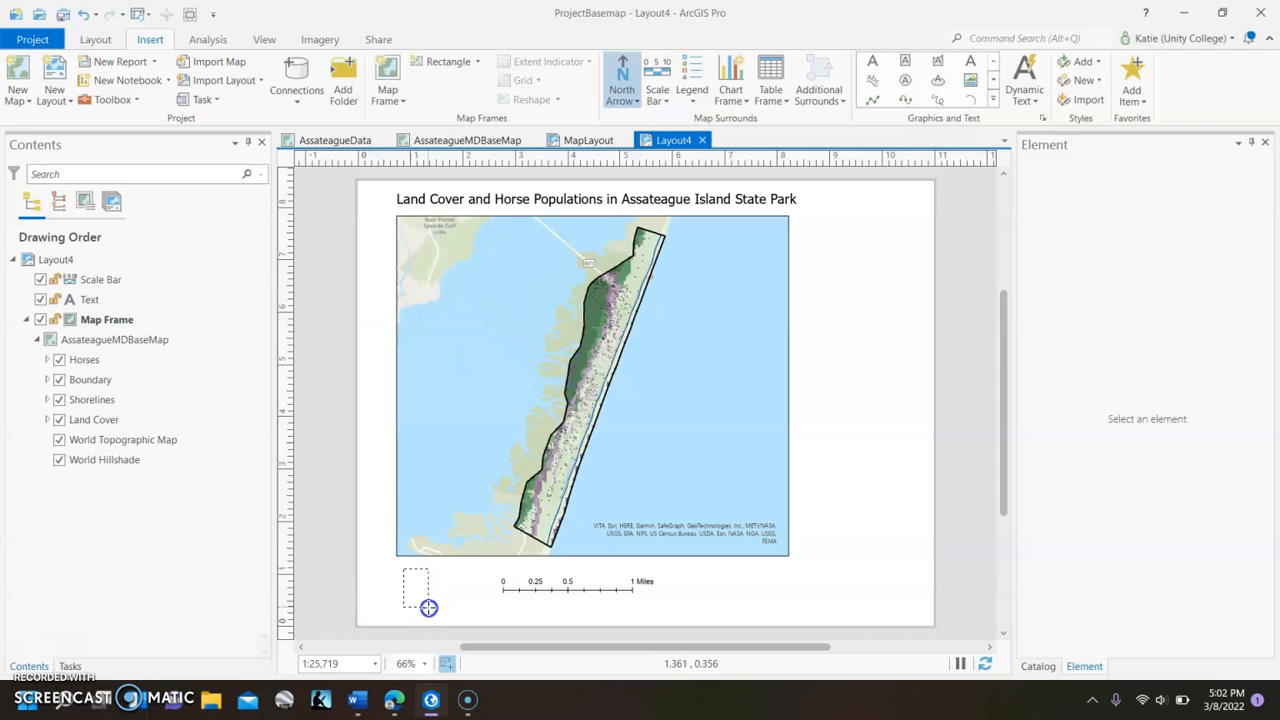
drag(418, 596, 449, 590)
drag(441, 589, 412, 589)
click(755, 590)
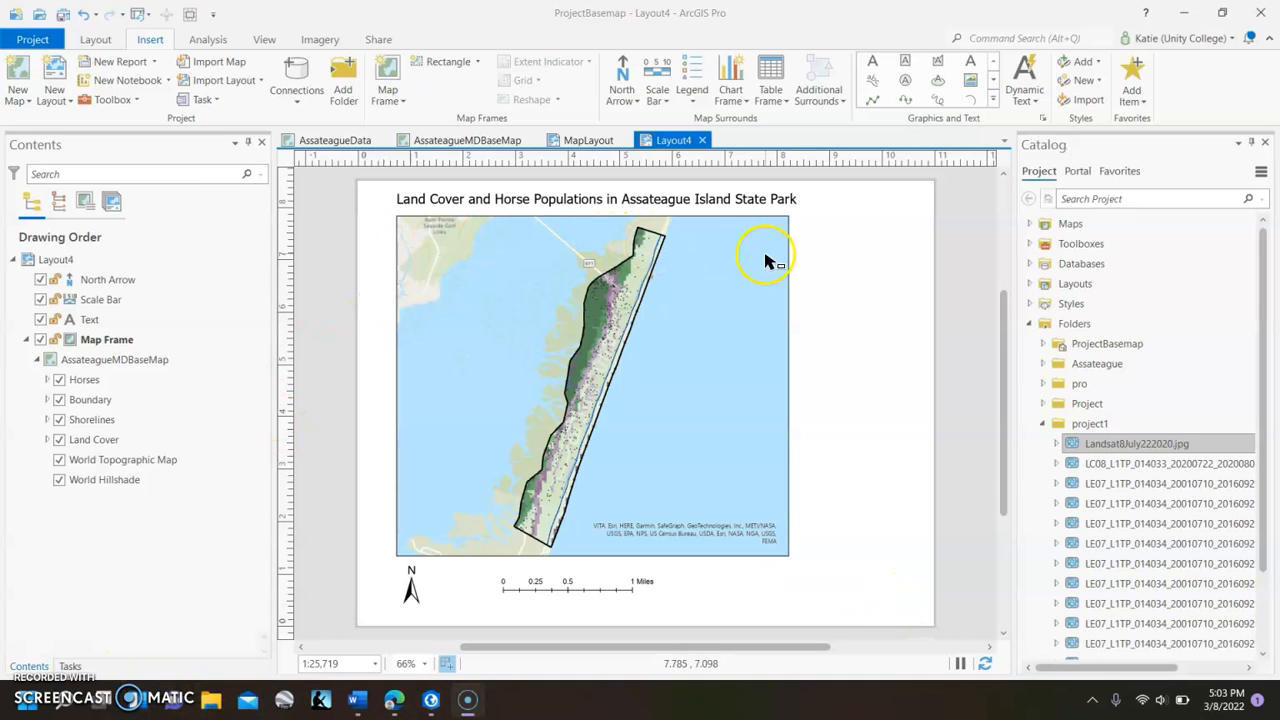
Insert a Legend 1 legend to the right of the map frame and enlarge it to fit all its entries.
click(691, 101)
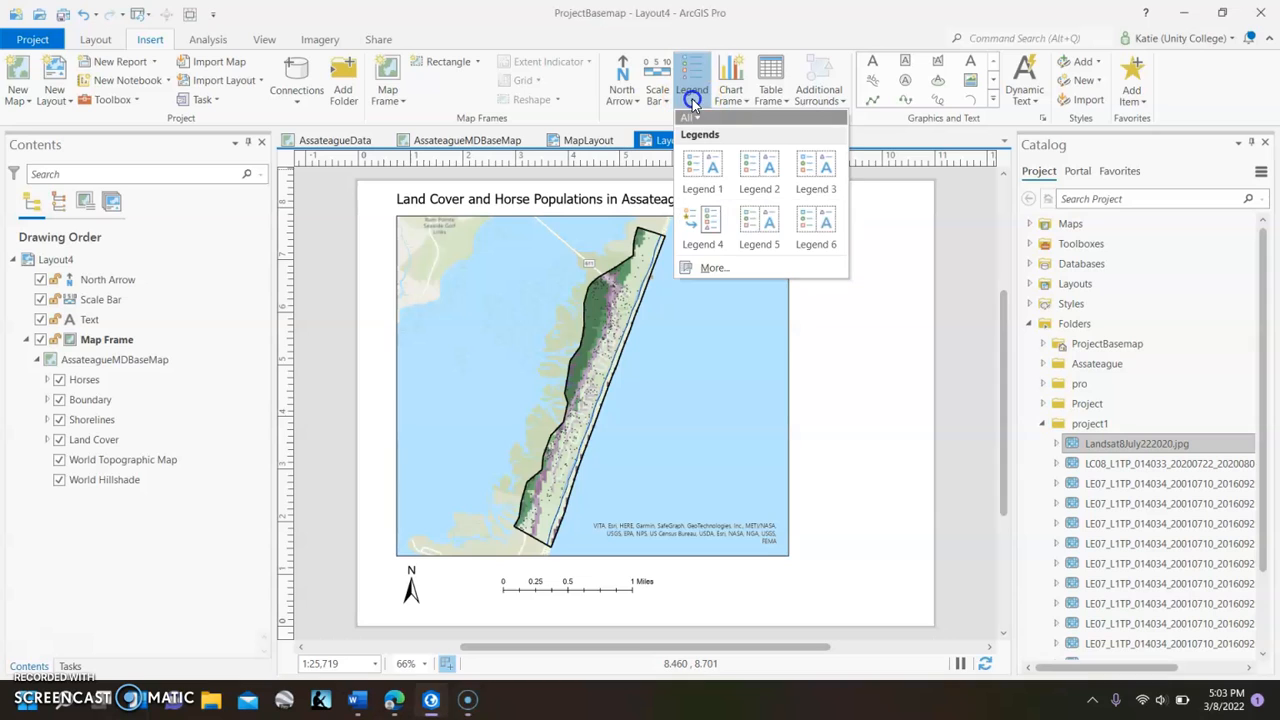
click(710, 170)
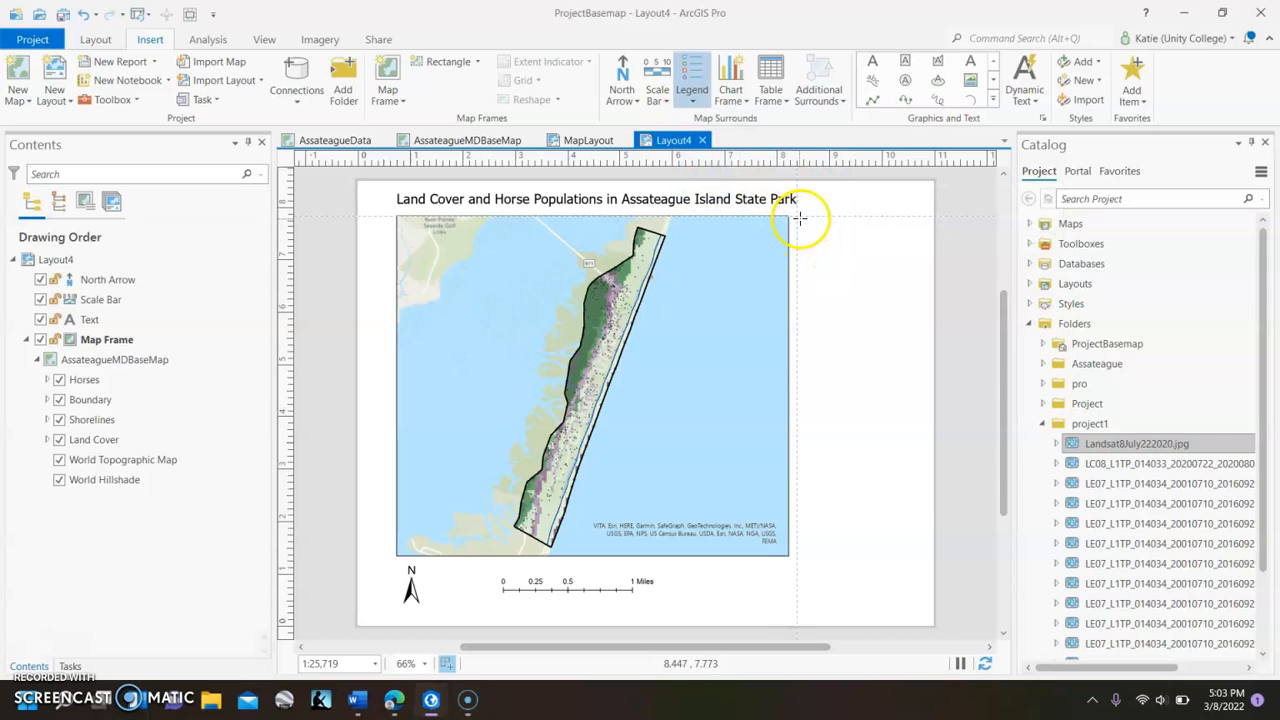
click(808, 222)
drag(880, 297, 921, 330)
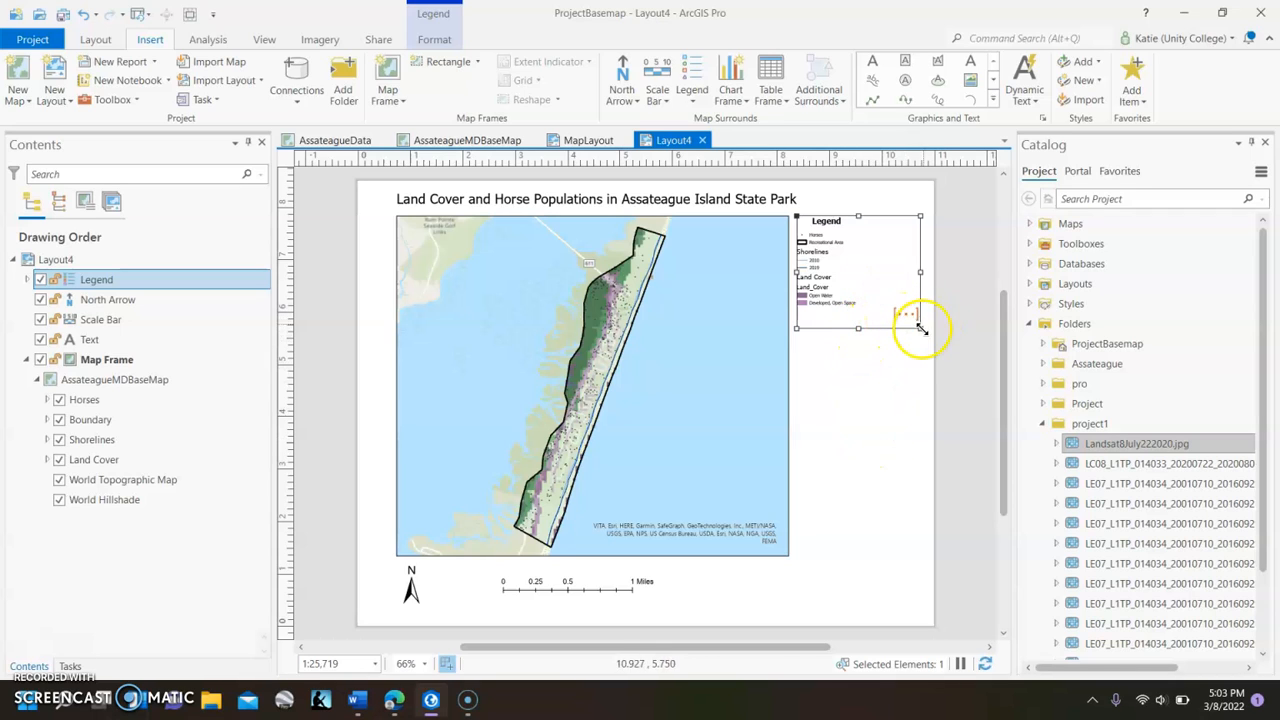
drag(920, 329, 924, 392)
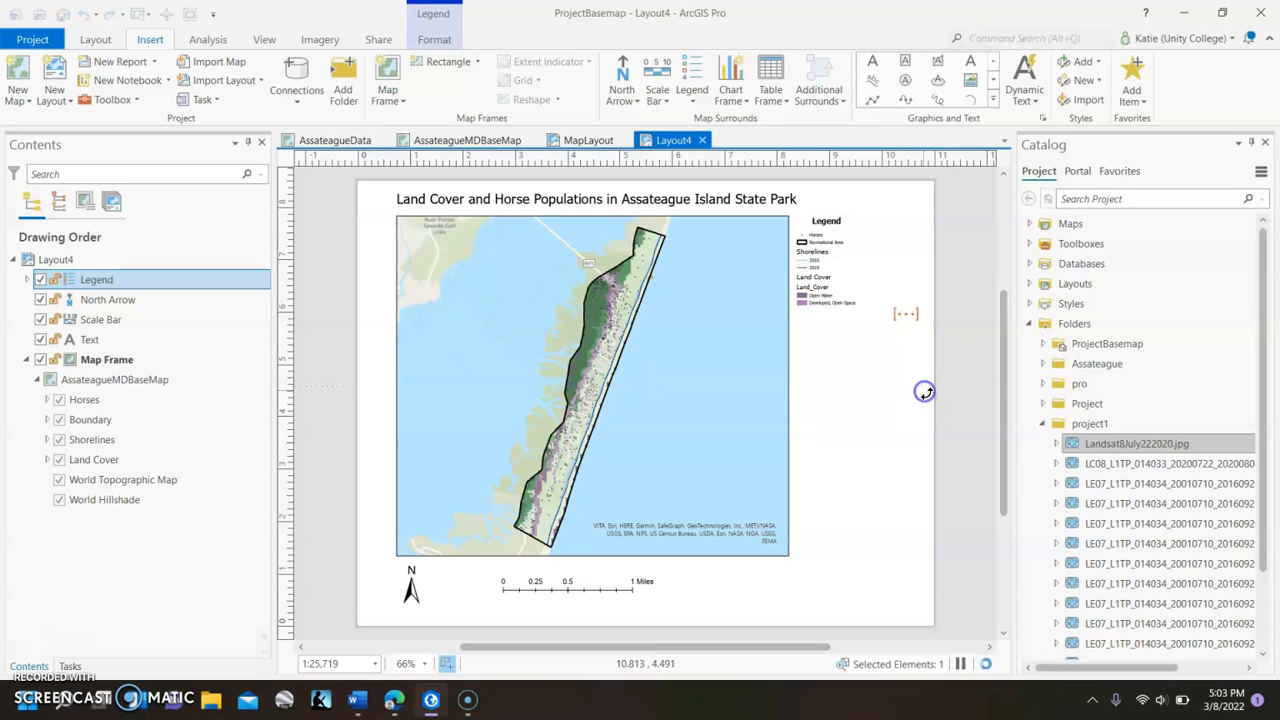
click(901, 481)
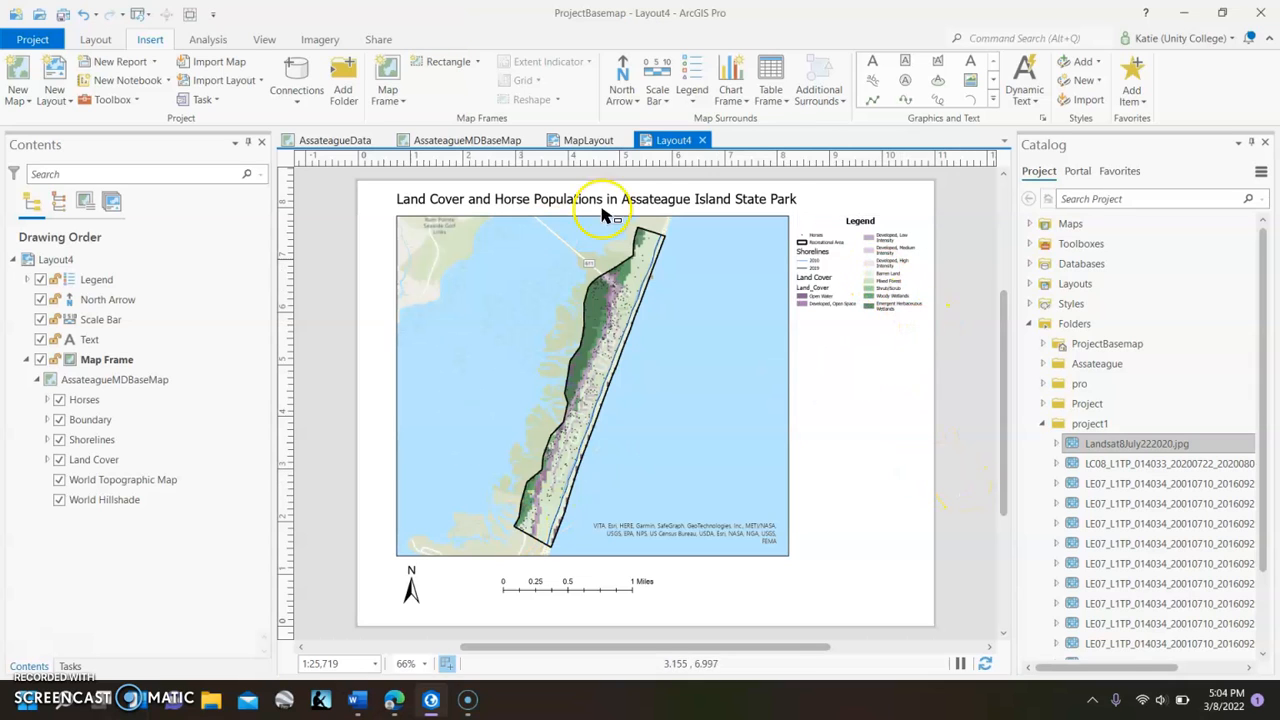
Insert a text element reading "Created" just below the legend and scale it down to less than half the legend's width.
click(874, 64)
drag(798, 329, 922, 370)
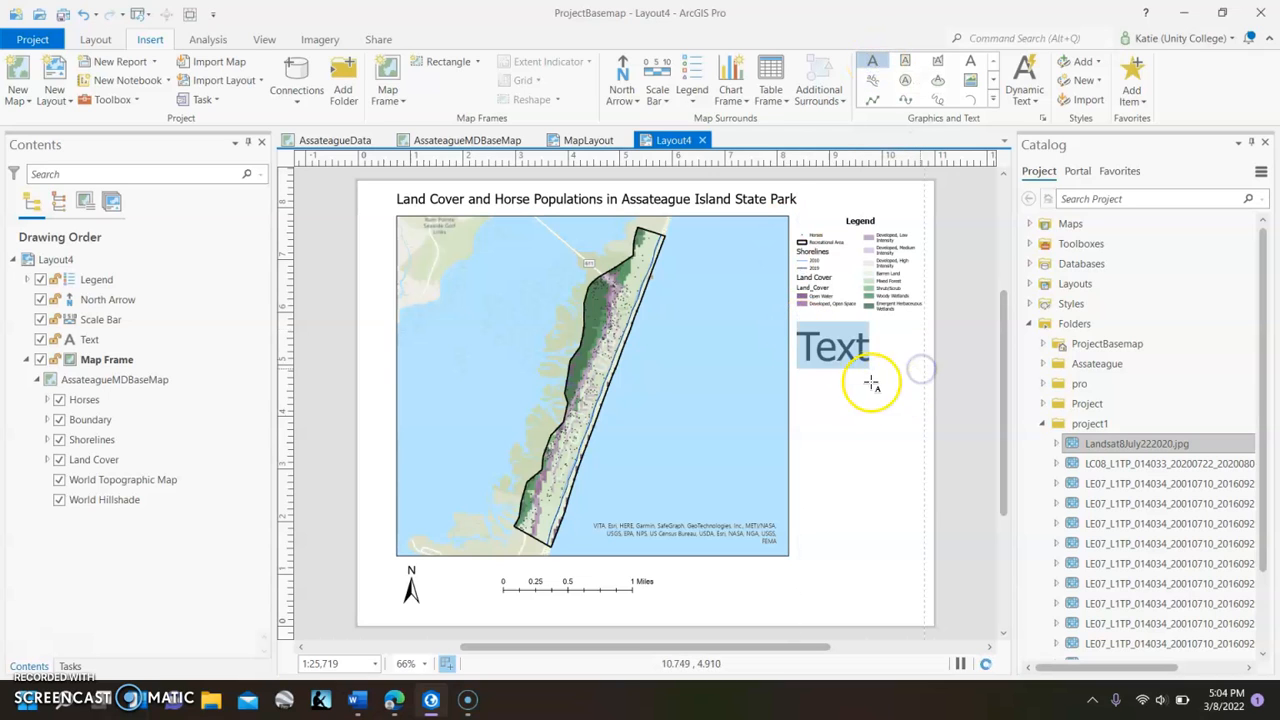
text(Created)
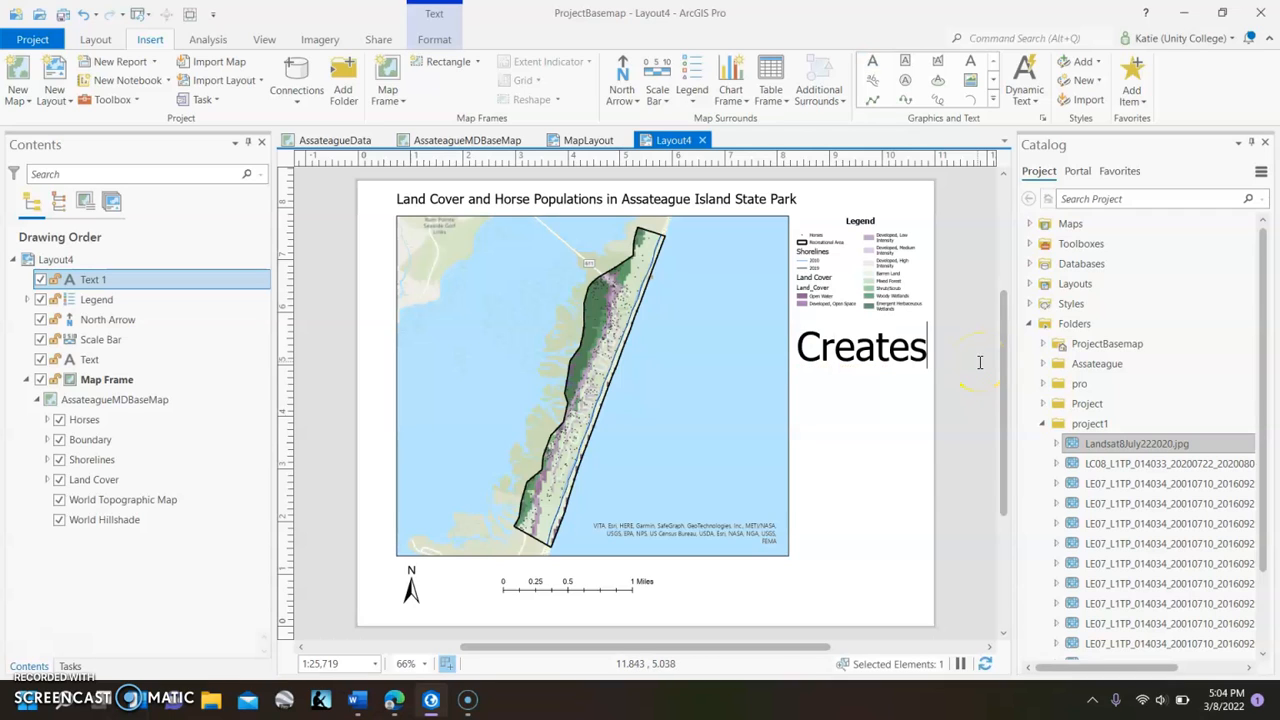
click(895, 391)
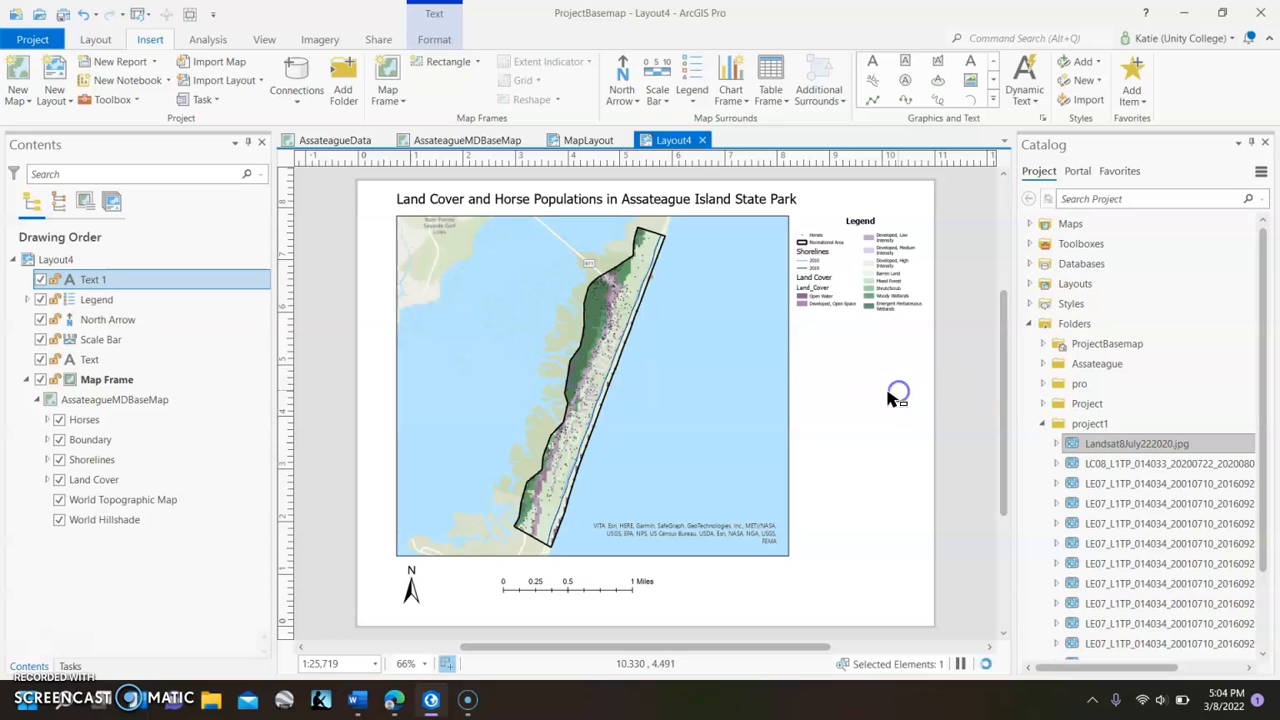
drag(798, 366, 831, 330)
Change the "Created" text to "Map Created by" plus the author's first name, and shrink it to fit within the legend's width.
double_click(831, 329)
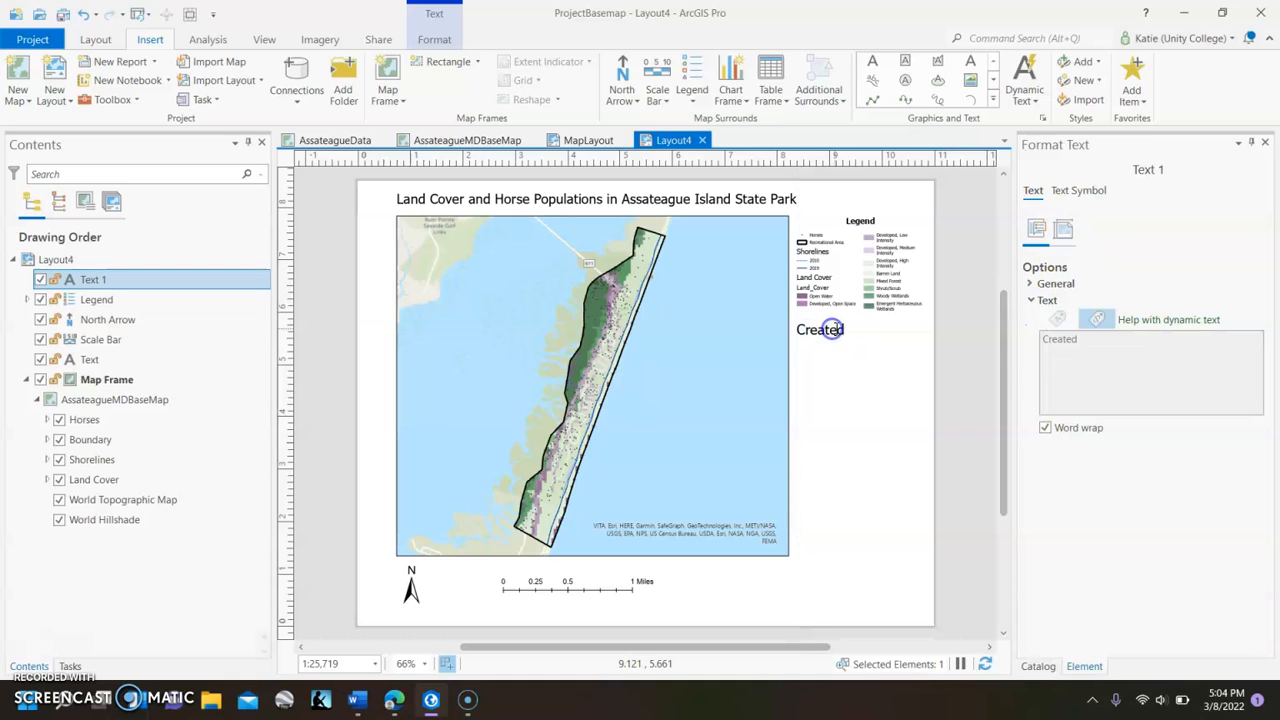
click(1046, 341)
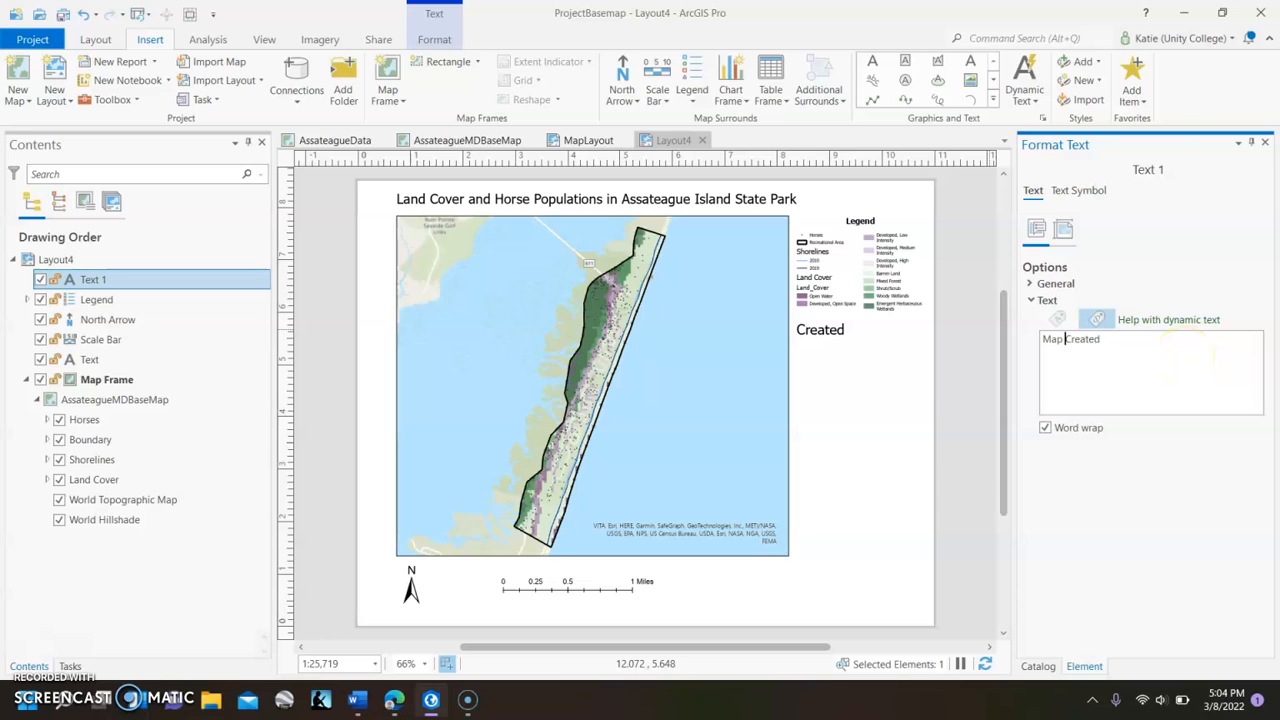
click(1194, 357)
click(1127, 493)
click(928, 337)
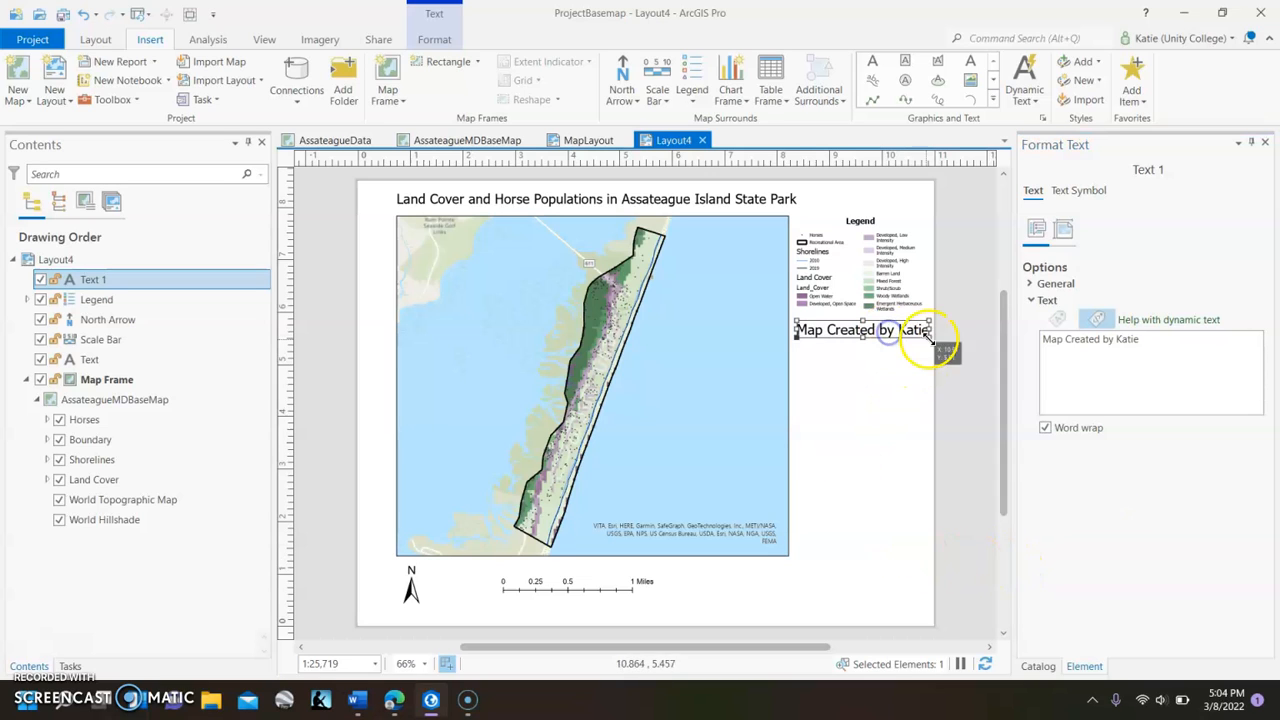
drag(928, 333, 891, 326)
click(957, 352)
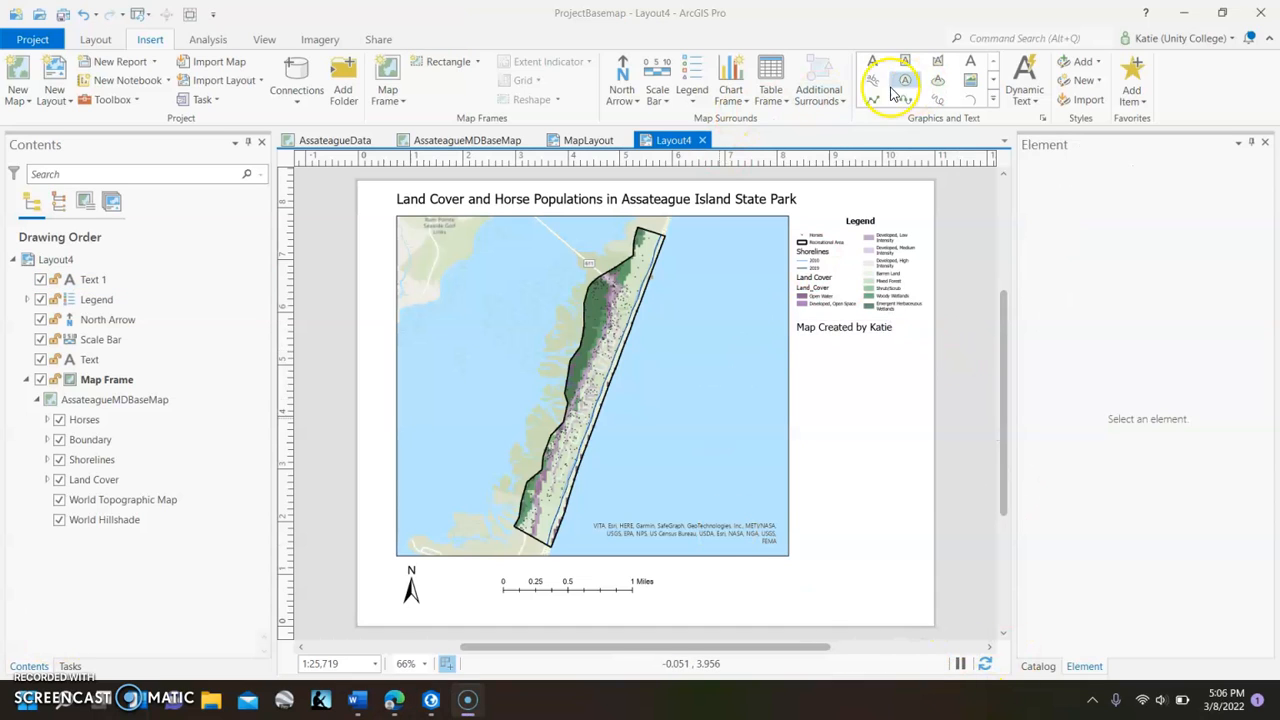
Add the text "Credits: Natural Resource Department of Maryland" below the map author line.
click(872, 62)
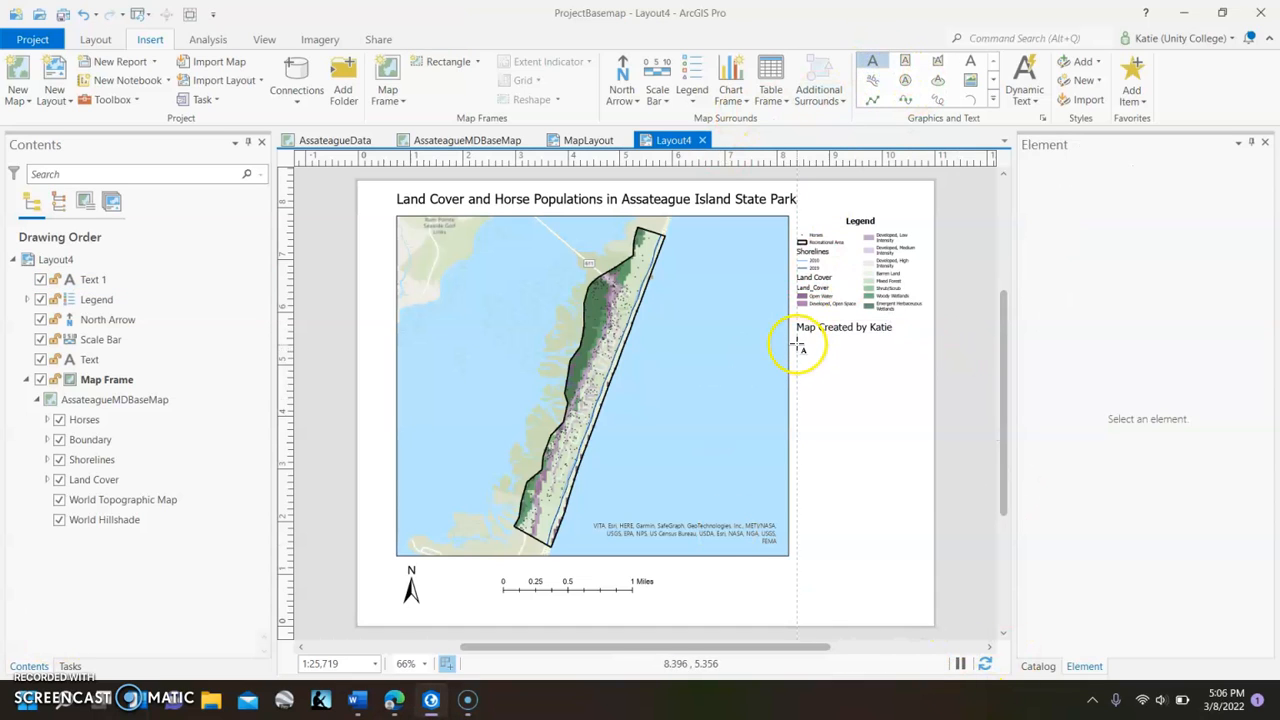
drag(797, 342, 891, 358)
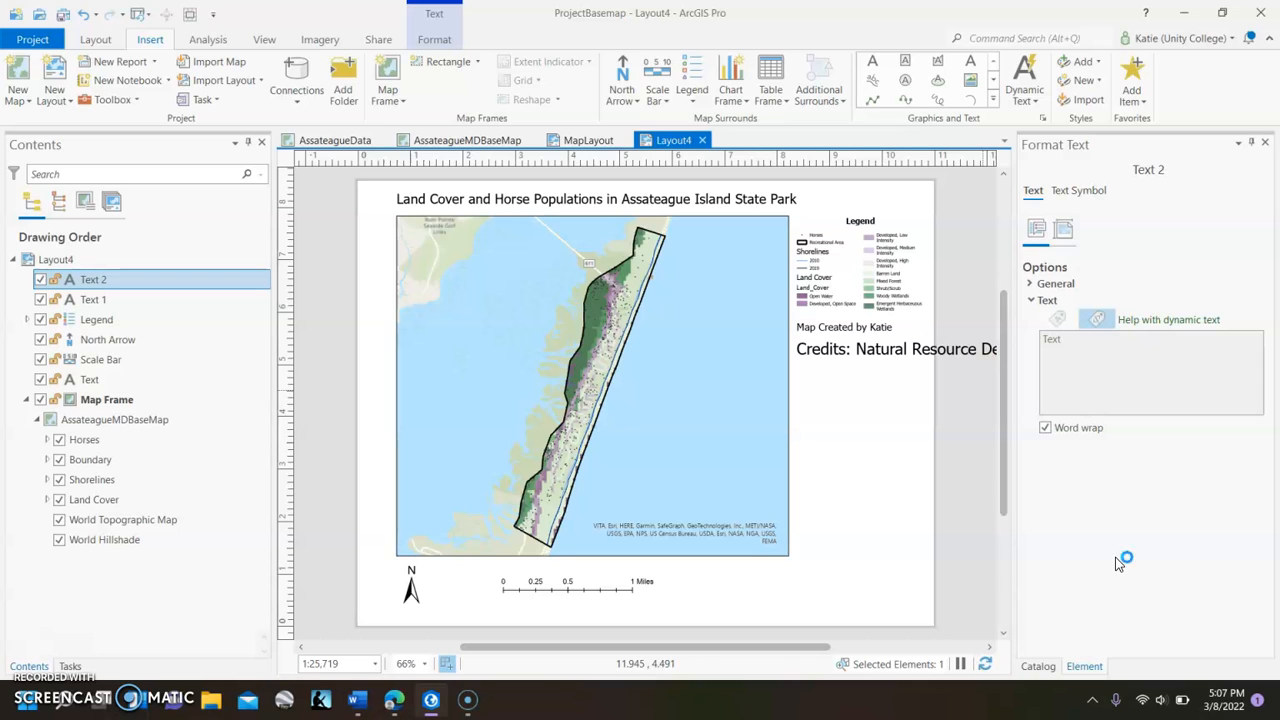
click(857, 451)
Scale the credits text down to roughly the size of the author line above it.
click(888, 349)
double_click(895, 350)
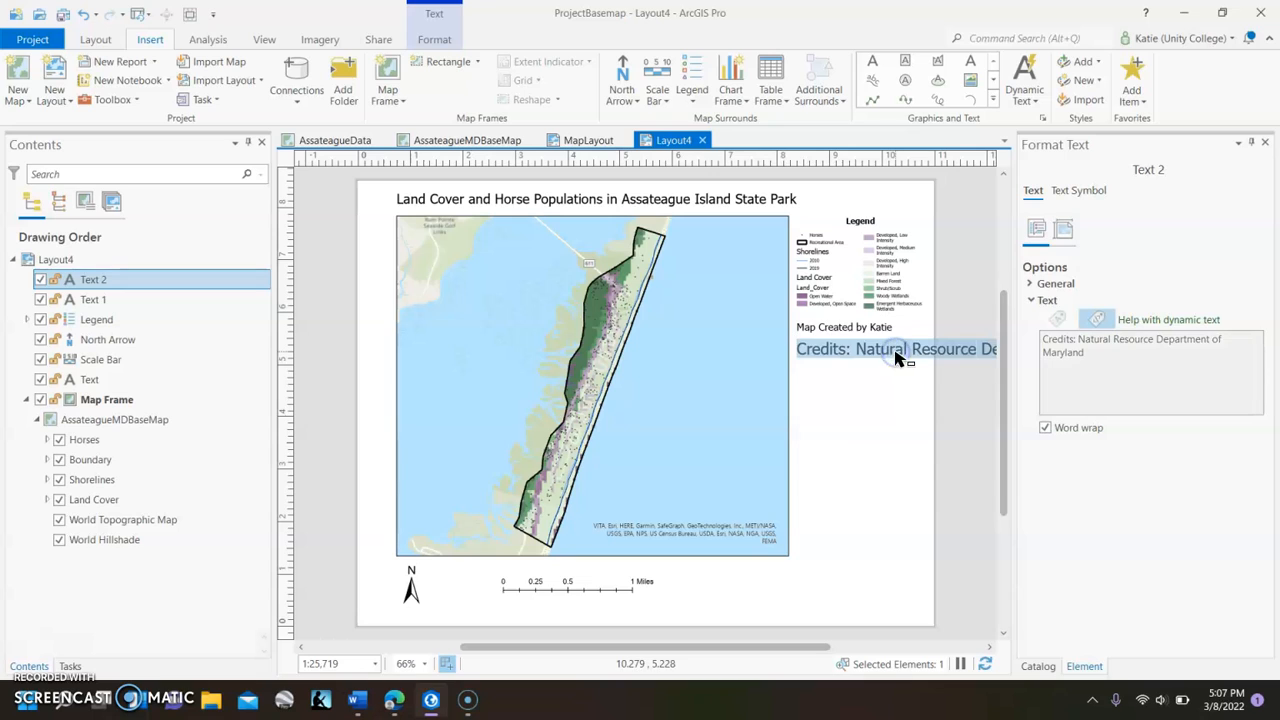
click(840, 355)
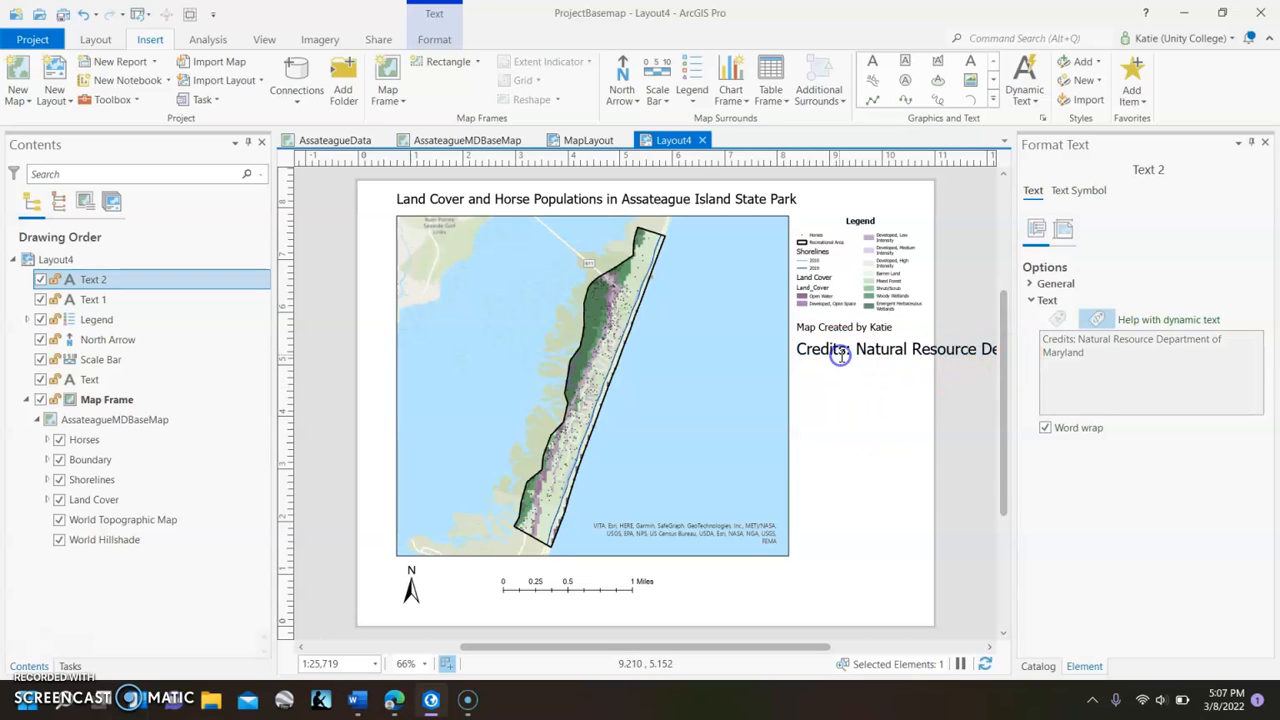
click(1113, 358)
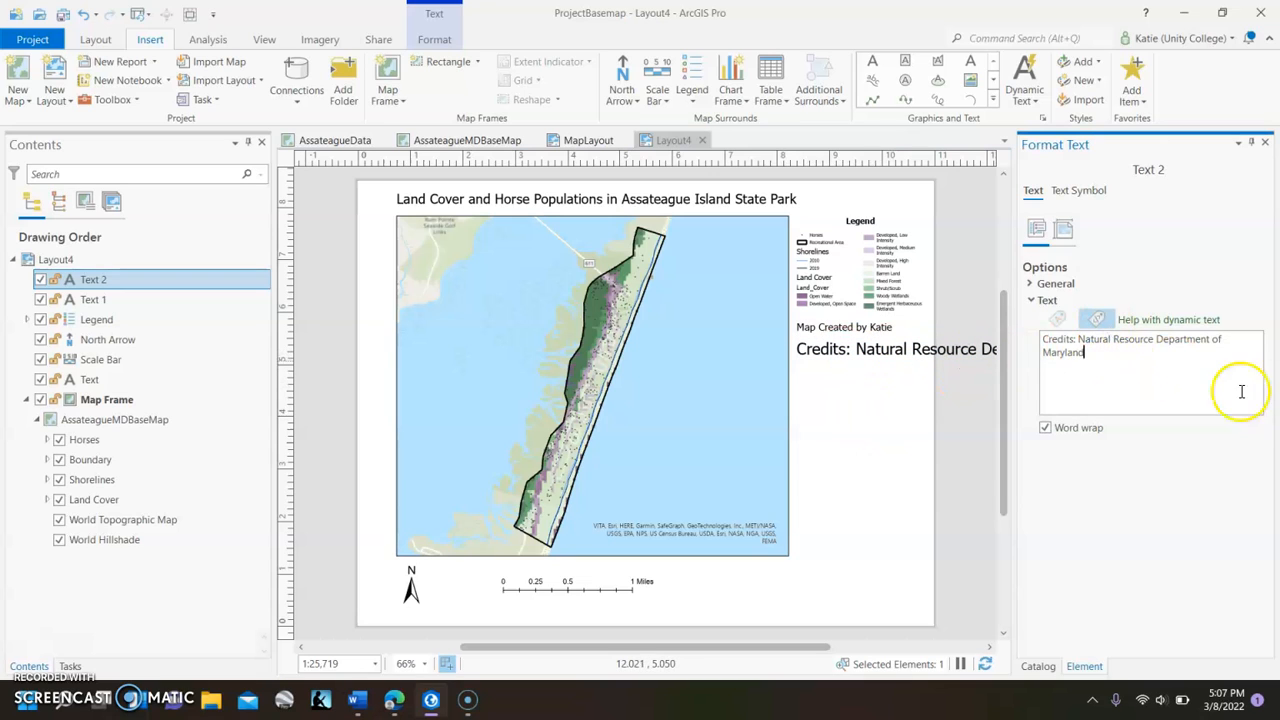
click(862, 362)
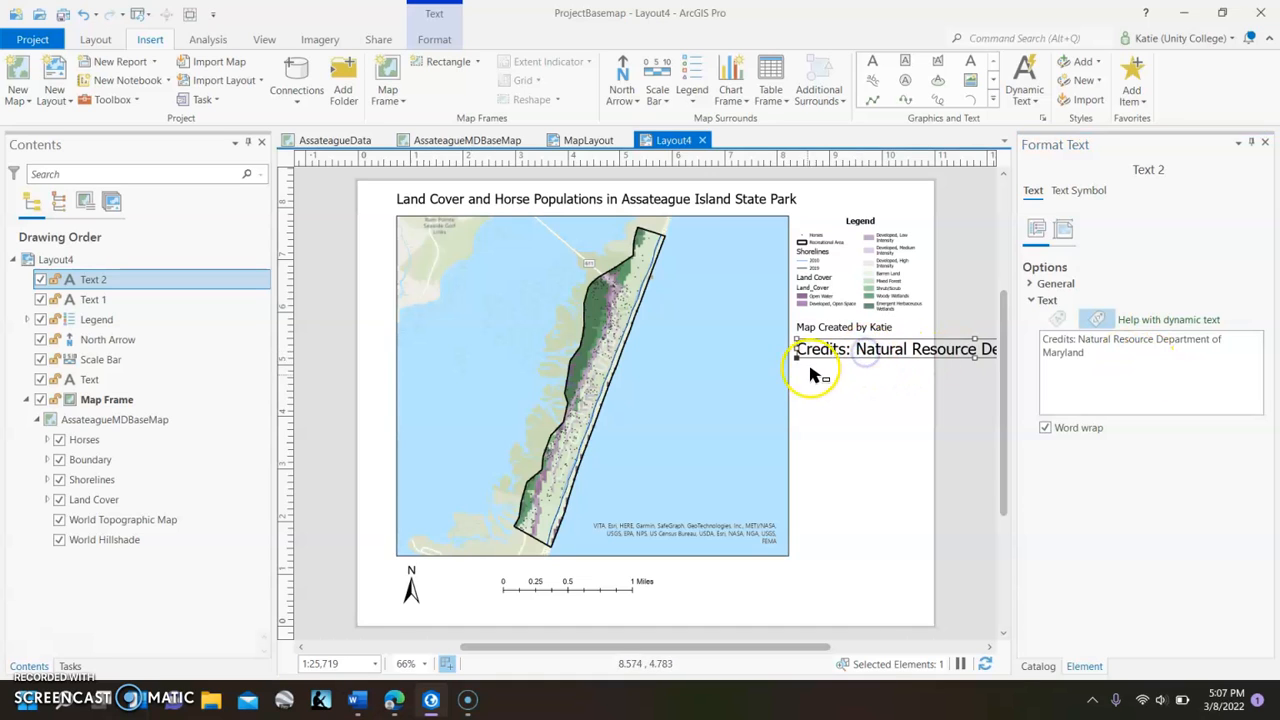
mouse_move(808, 357)
mouse_down()
mouse_move(900, 345)
mouse_move(811, 353)
mouse_move(848, 347)
mouse_move(825, 348)
mouse_up()
Break the credits text onto a second line before "Department" and align it just below the author line's left edge.
click(1077, 359)
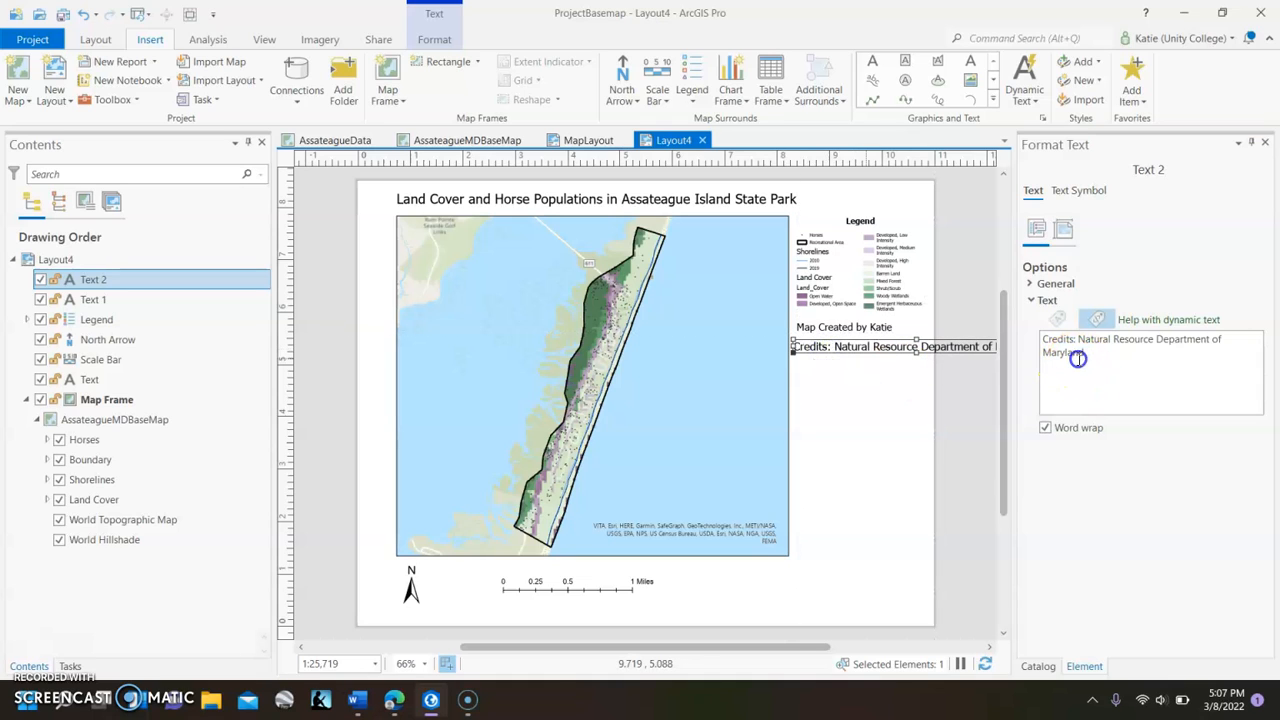
click(1158, 340)
key(Return)
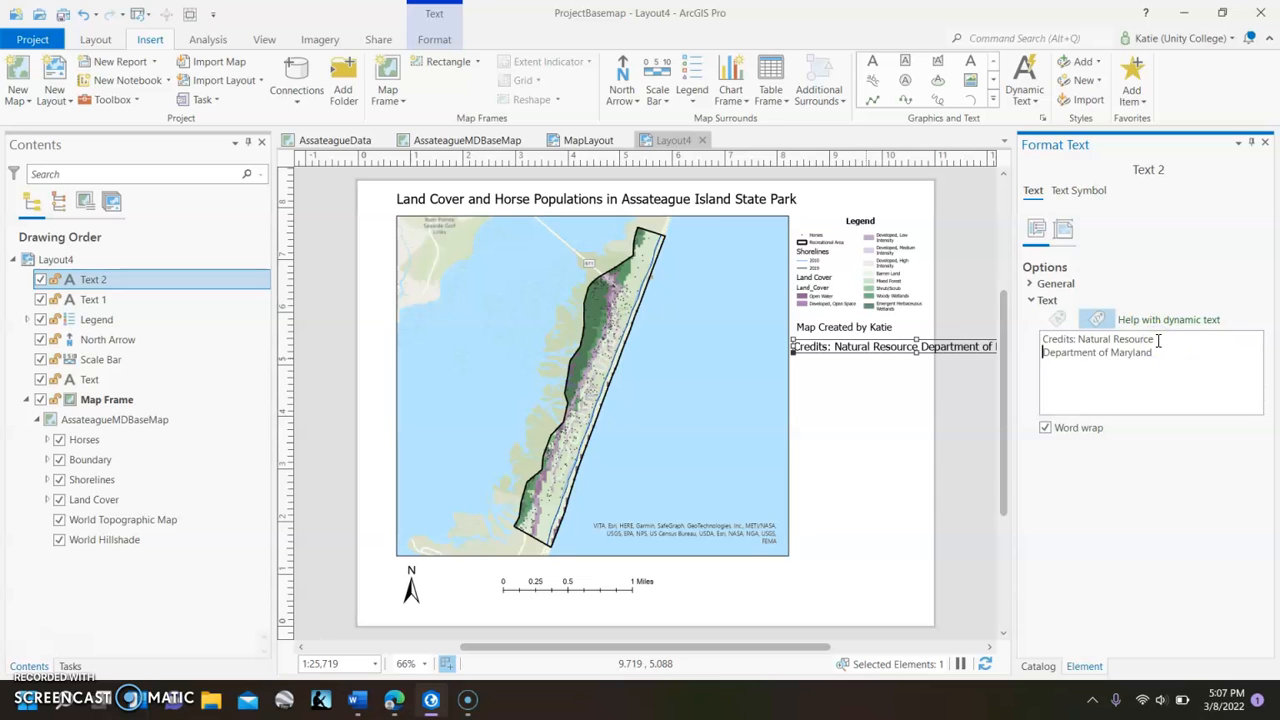
click(926, 426)
click(873, 355)
drag(894, 354, 893, 361)
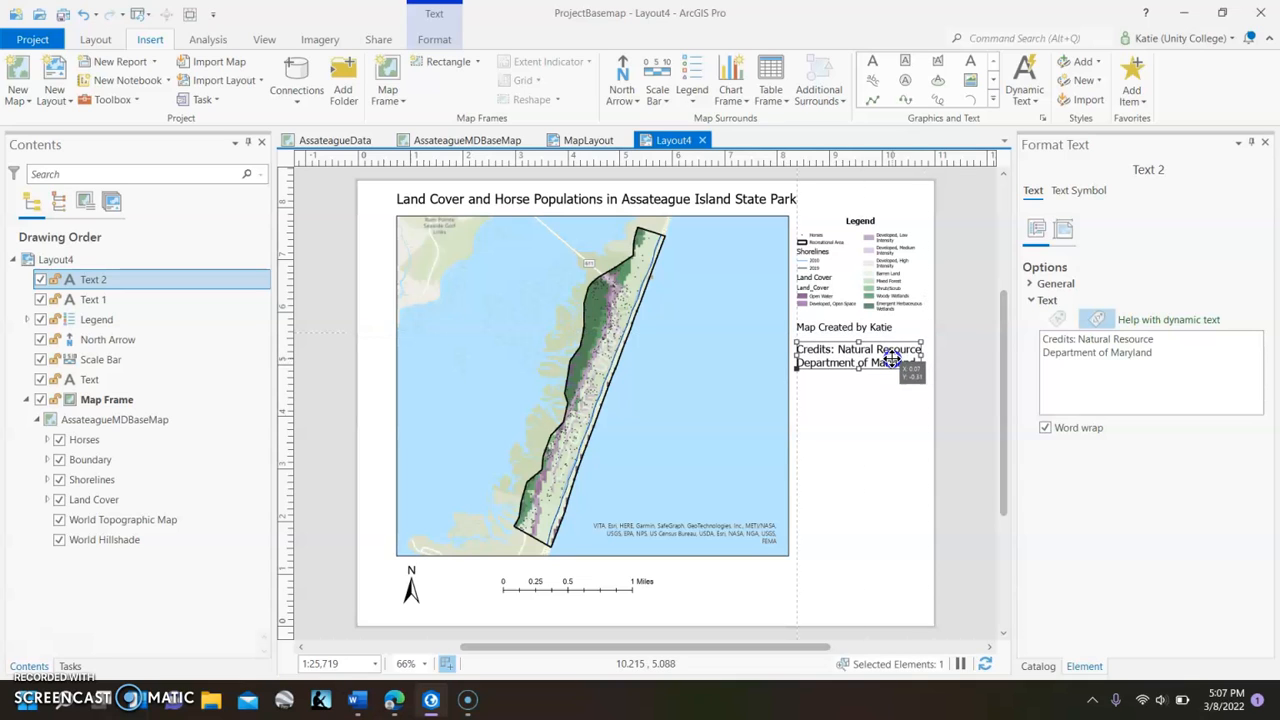
click(918, 412)
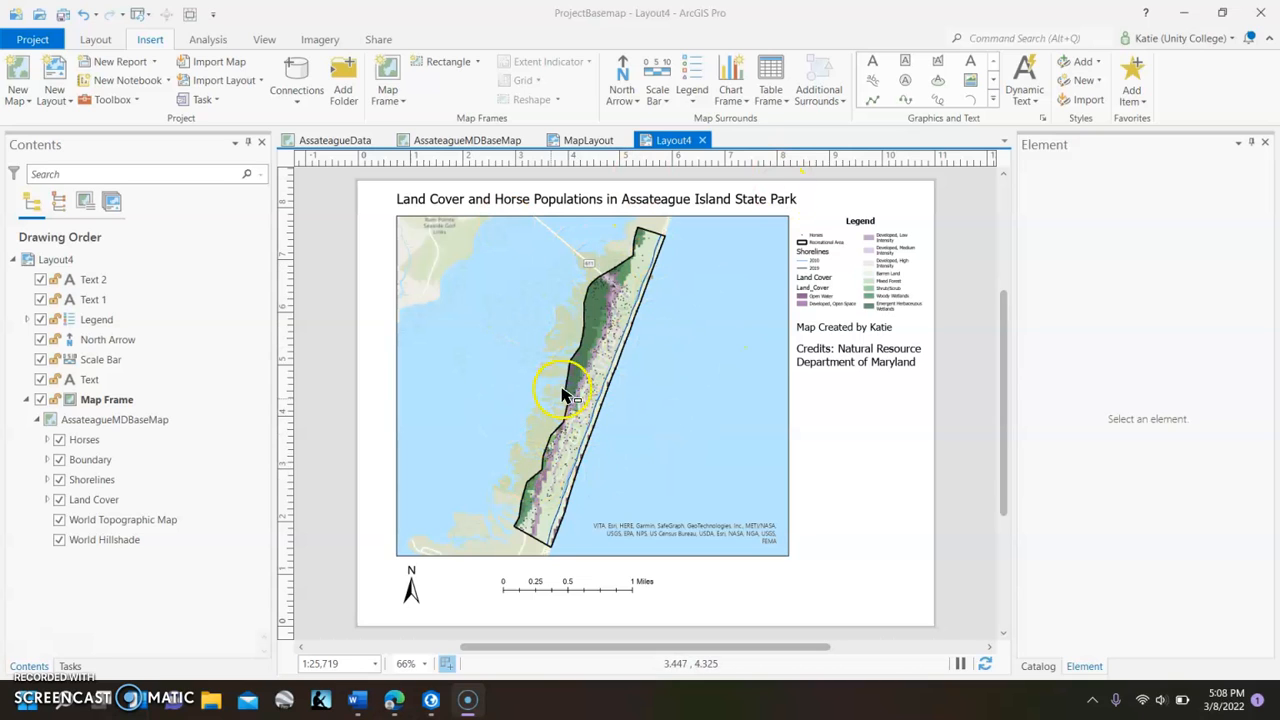
Activate the map frame, pan the map so the island sits in the frame's left half, and close the activation.
click(515, 316)
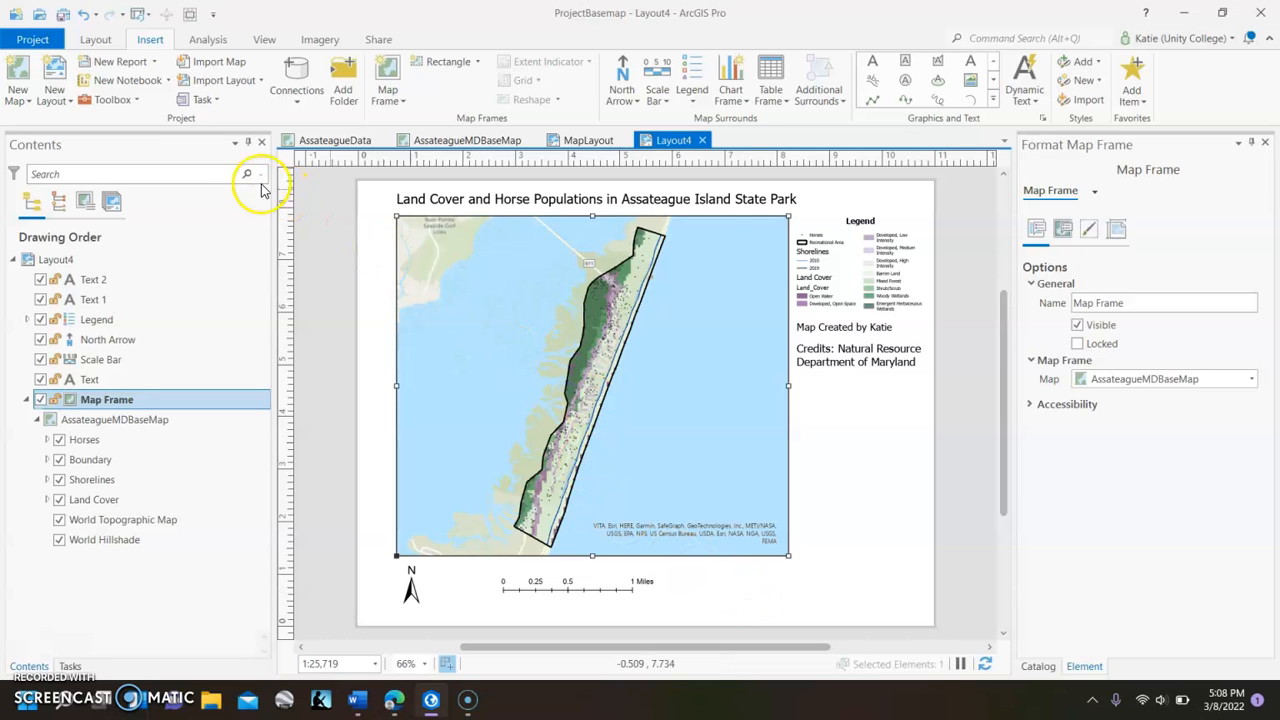
click(84, 42)
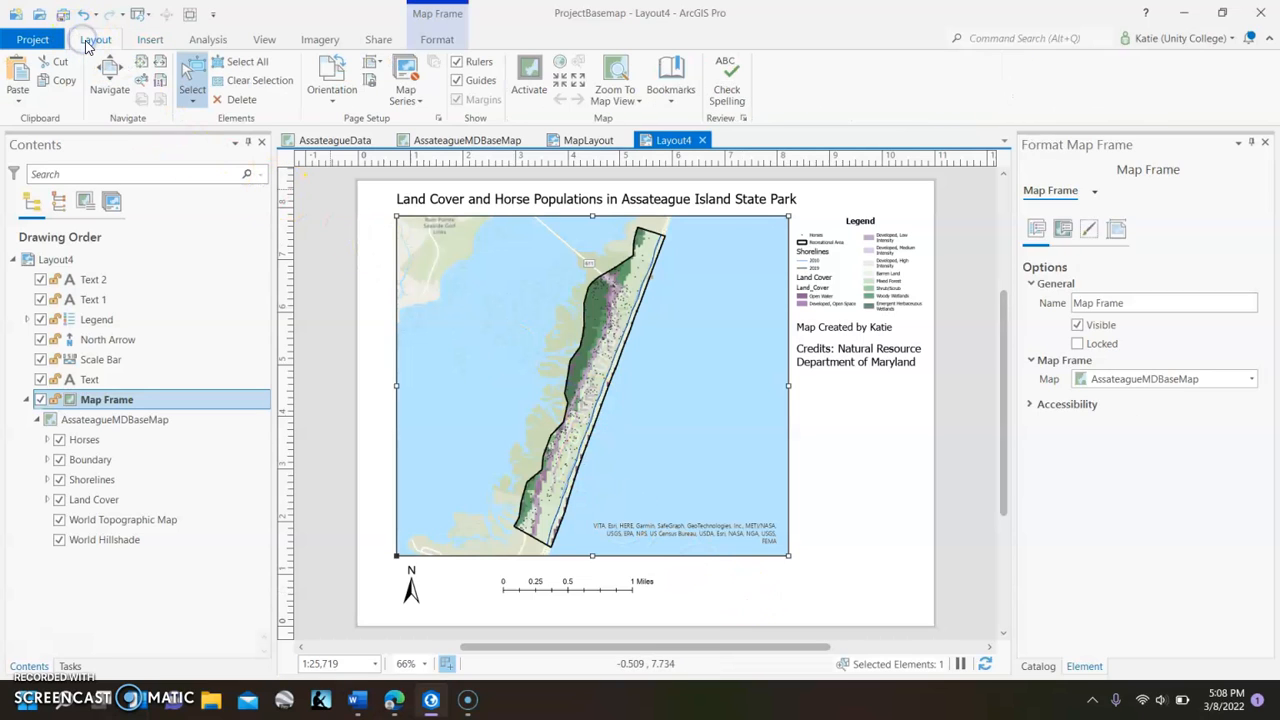
click(541, 90)
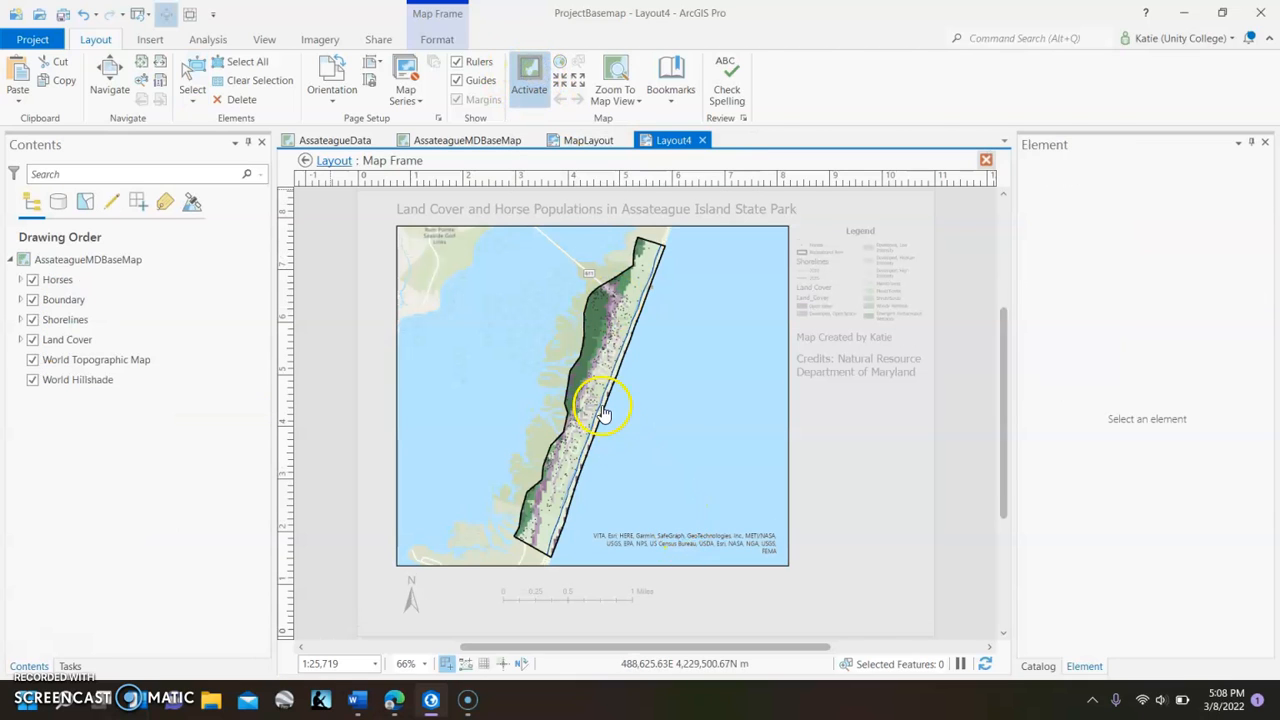
drag(622, 412, 556, 432)
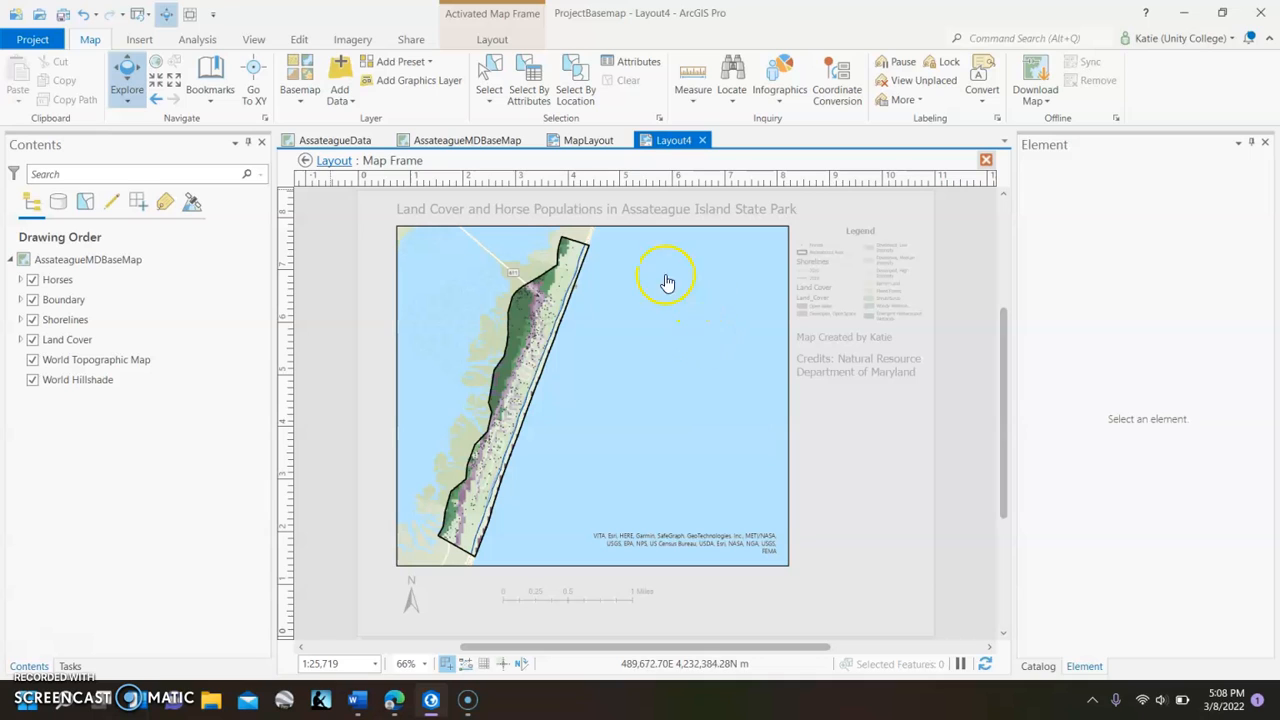
click(503, 45)
click(116, 86)
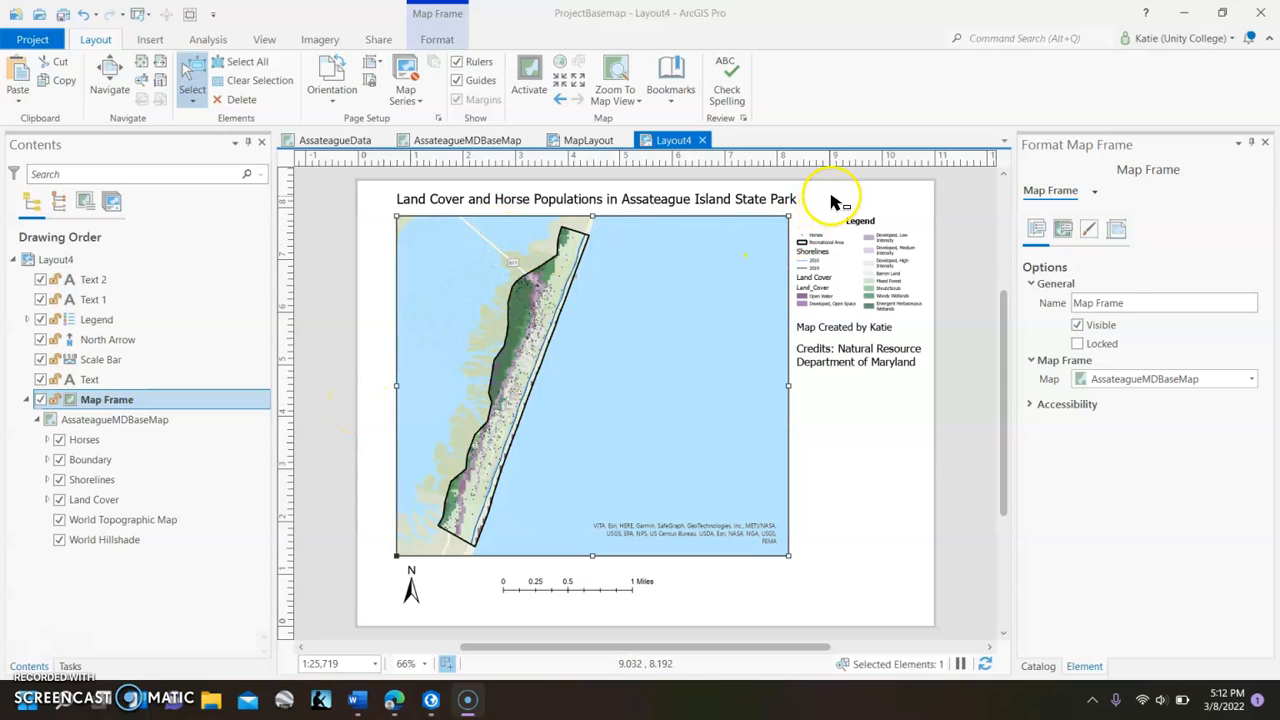
Create a new map in the project and set its basemap to Imagery Hybrid.
click(143, 45)
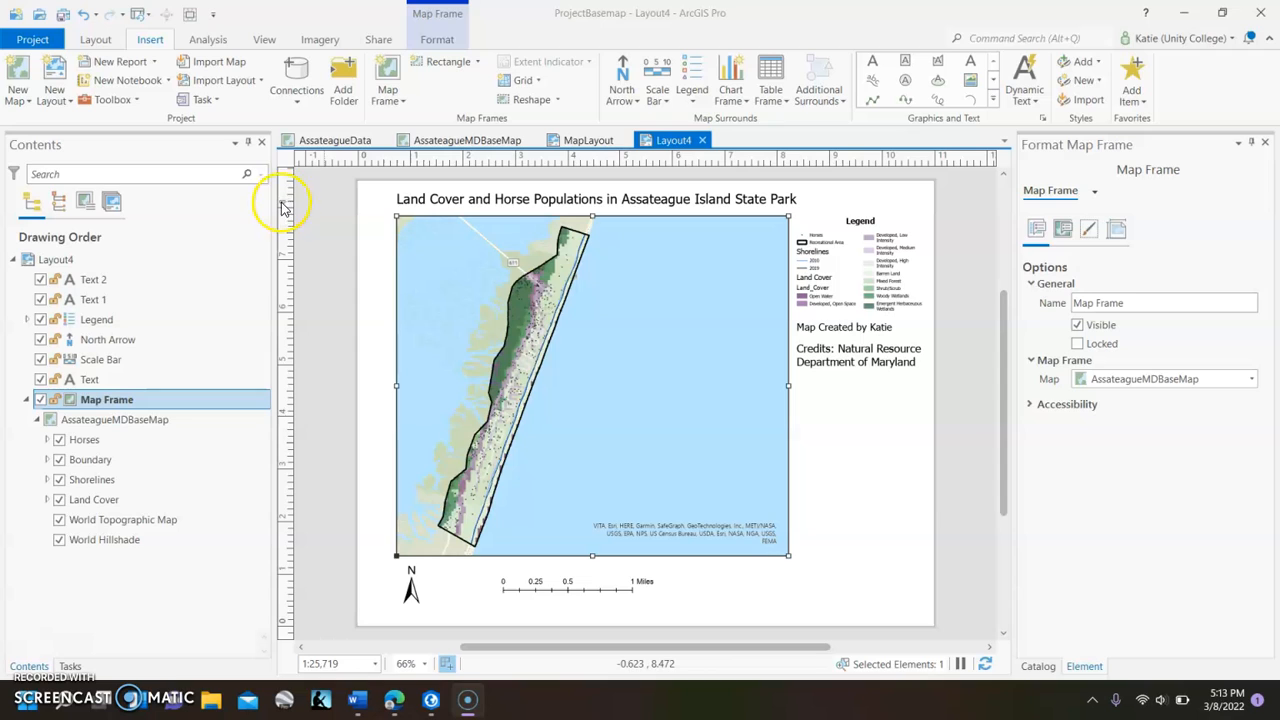
click(28, 104)
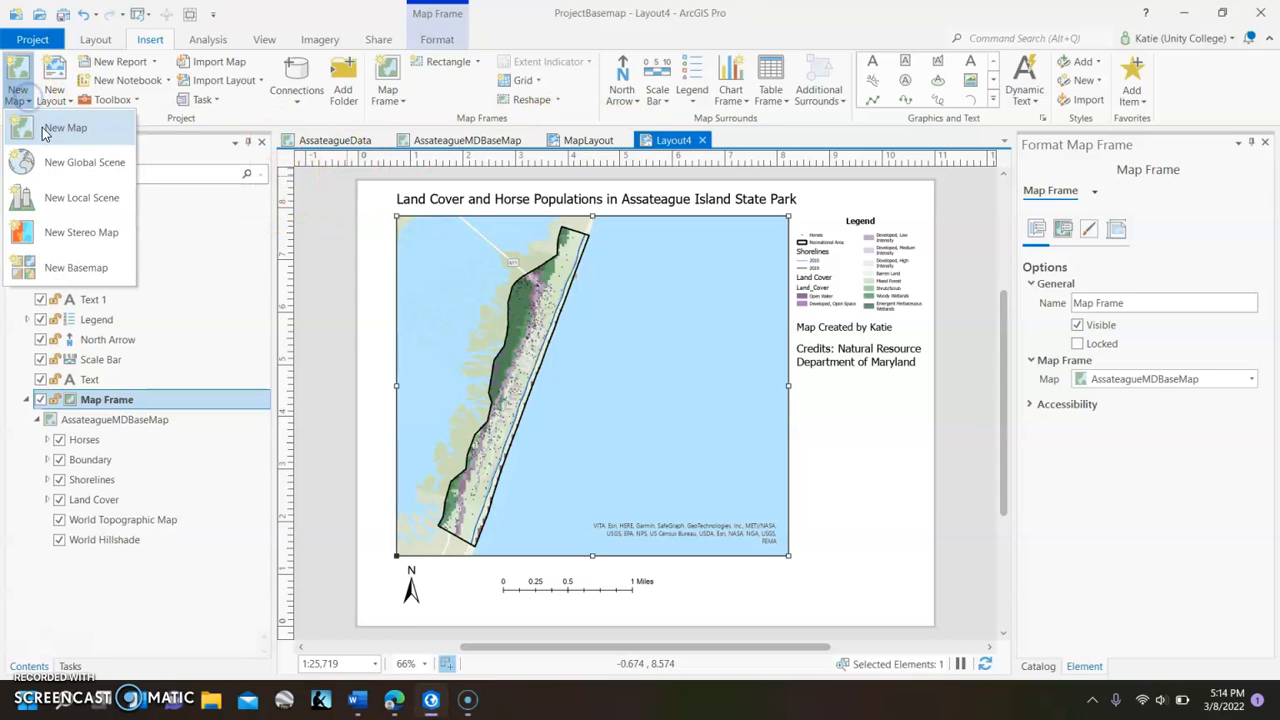
click(44, 133)
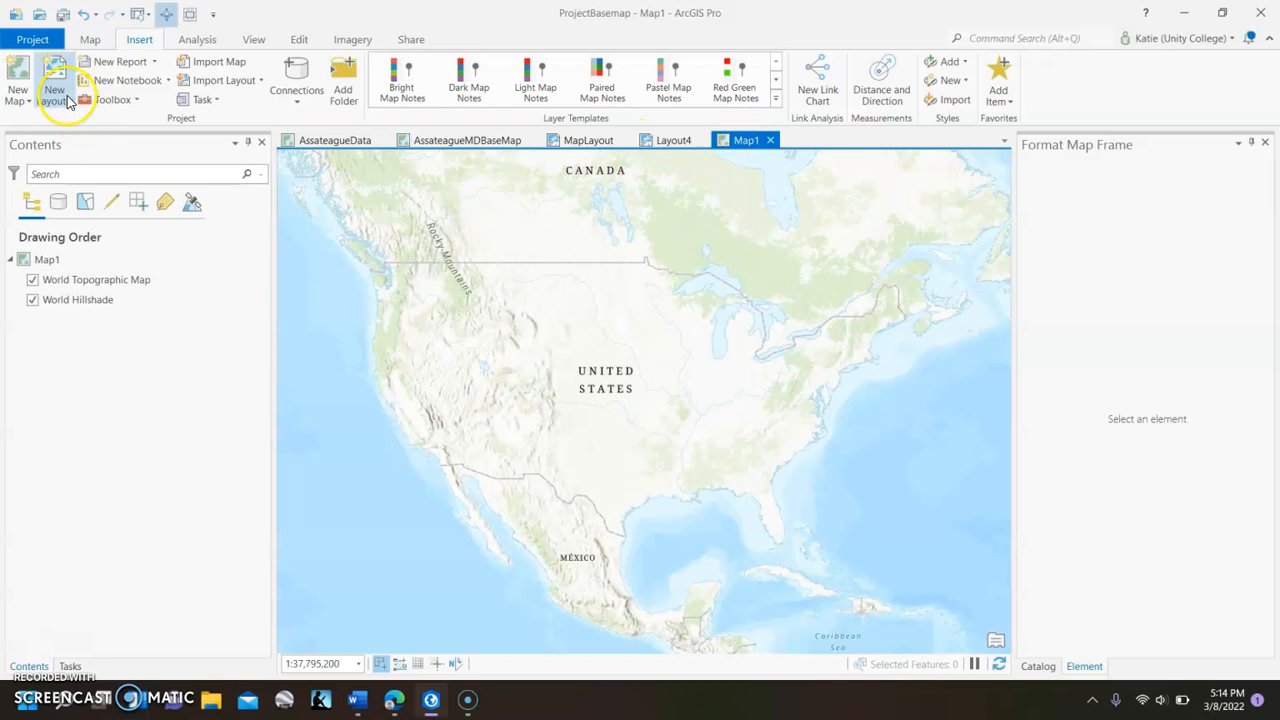
click(82, 42)
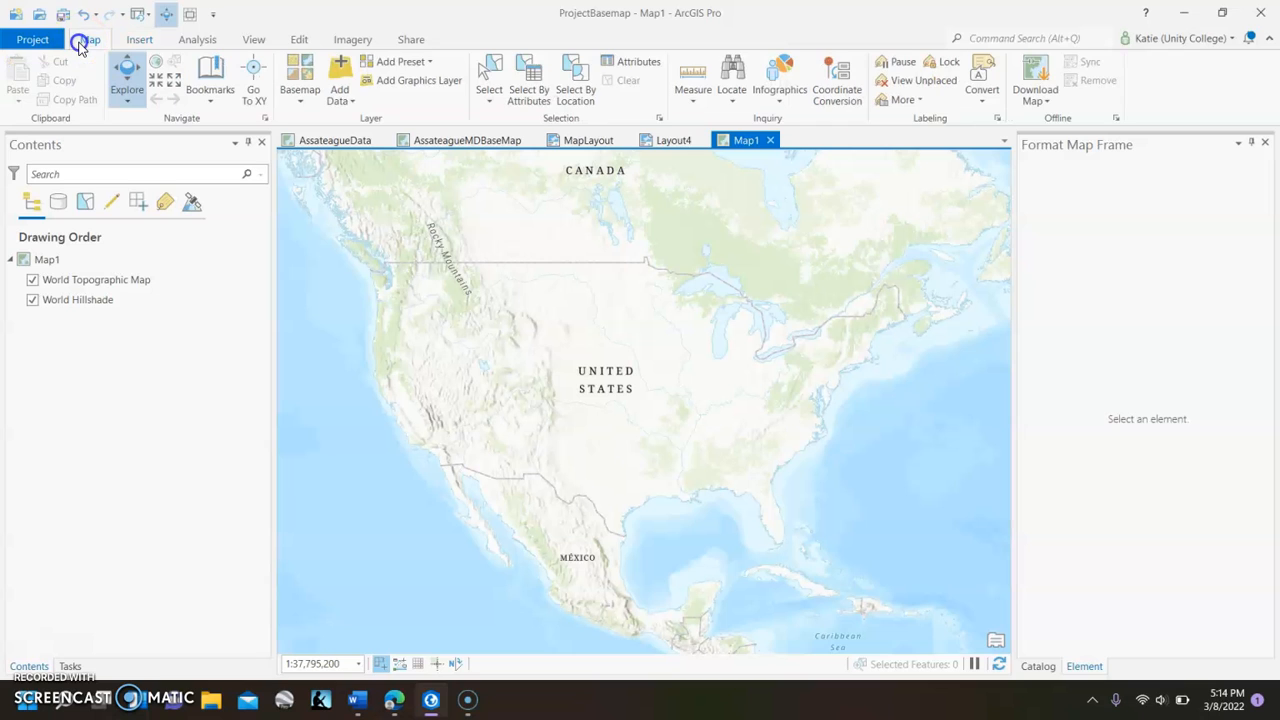
click(301, 107)
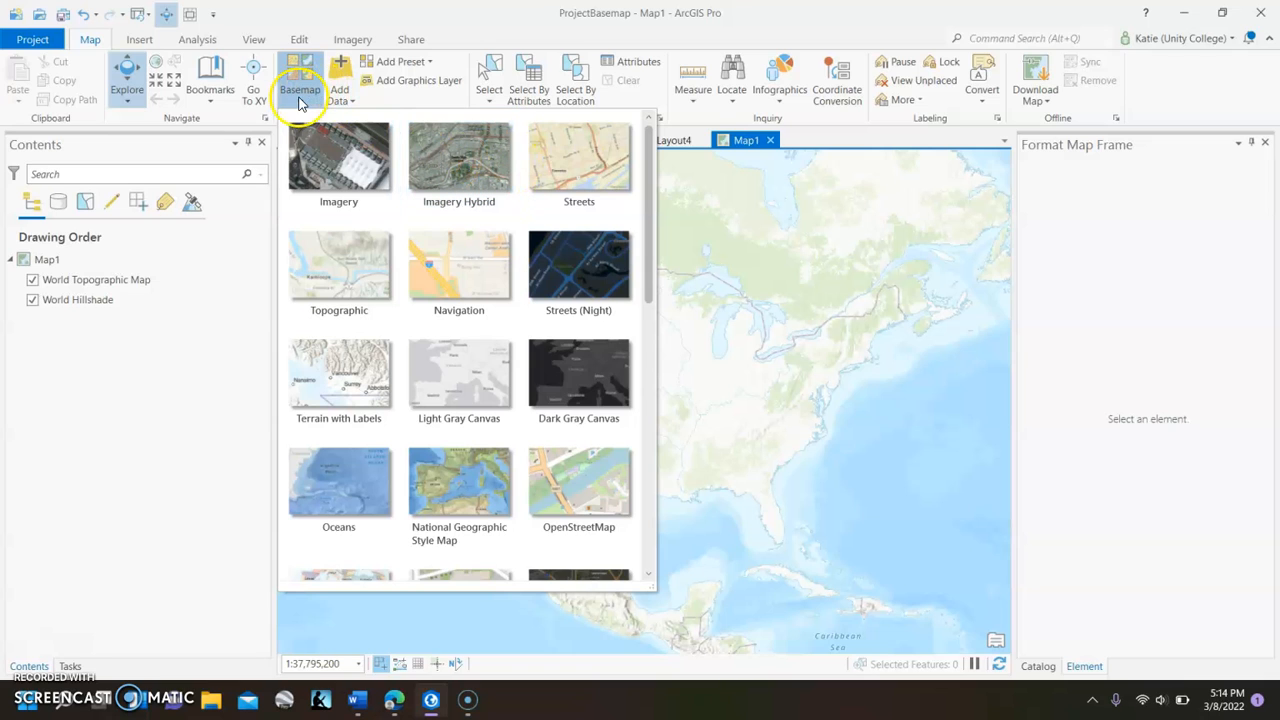
click(458, 163)
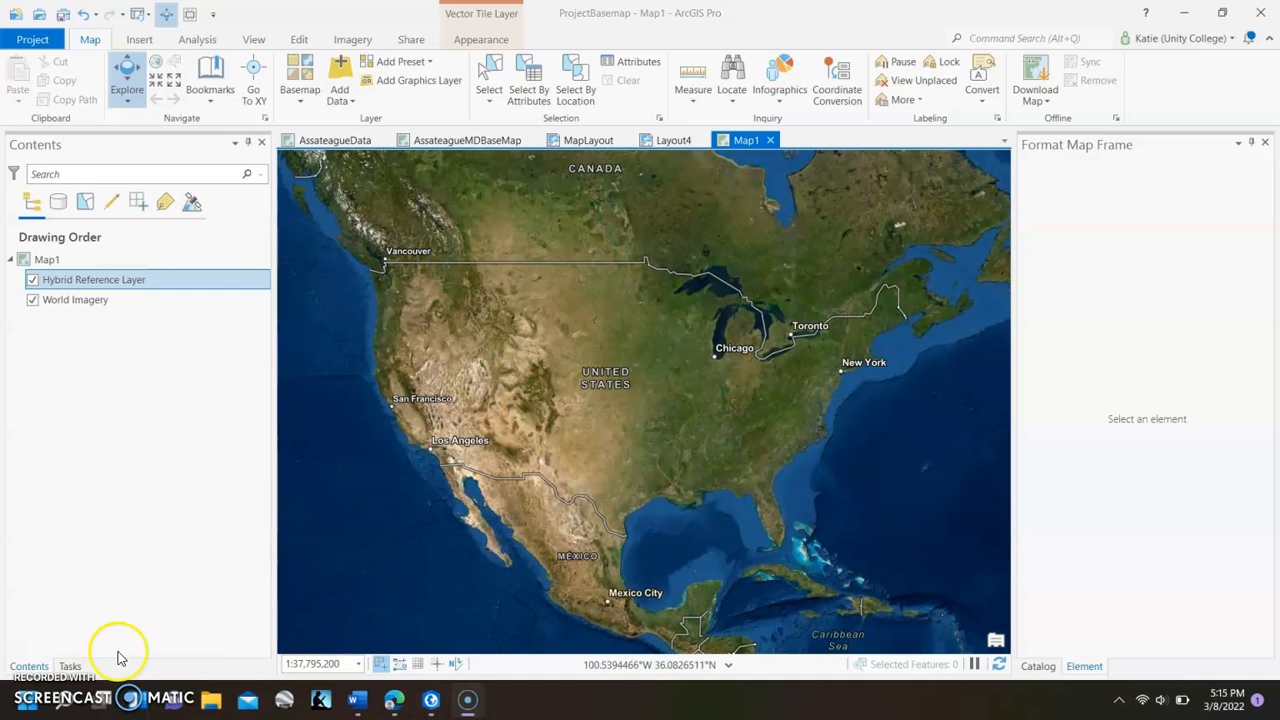
Zoom the new map in along the East Coast to Assateague Island National Seashore.
drag(823, 477, 684, 472)
scroll(715, 432, up, 4)
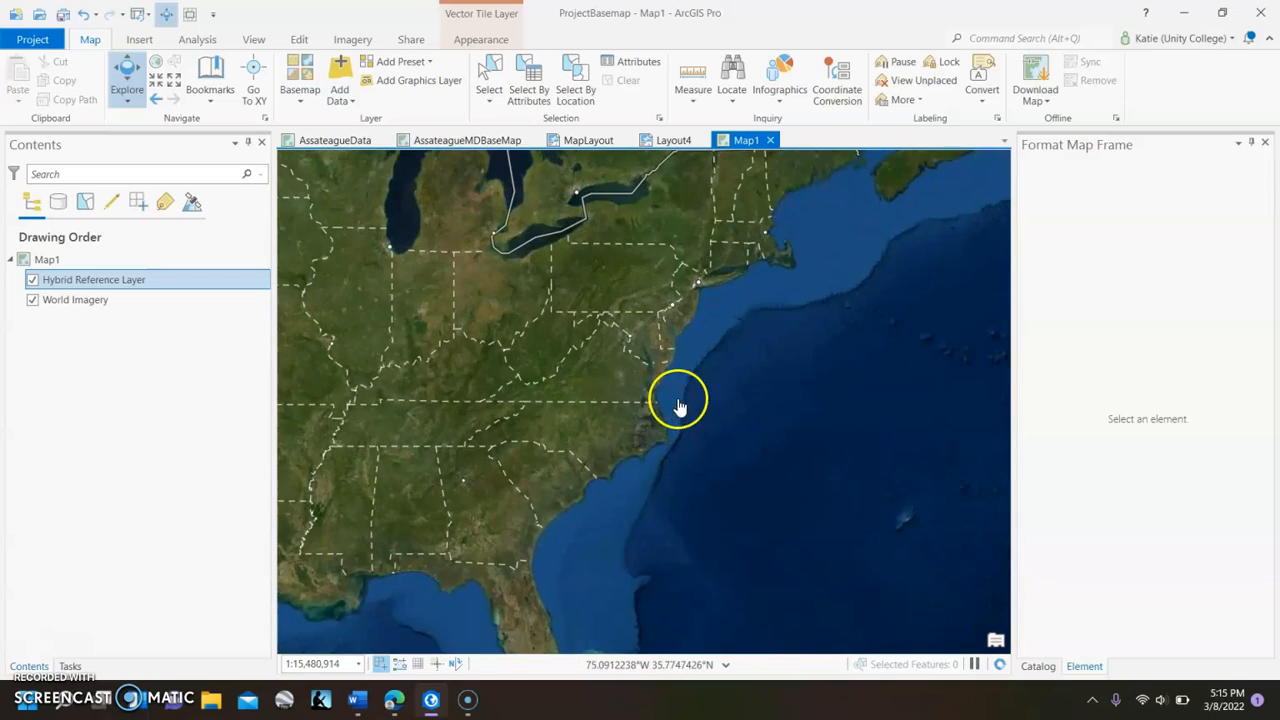
drag(697, 417, 698, 431)
scroll(698, 431, up, 4)
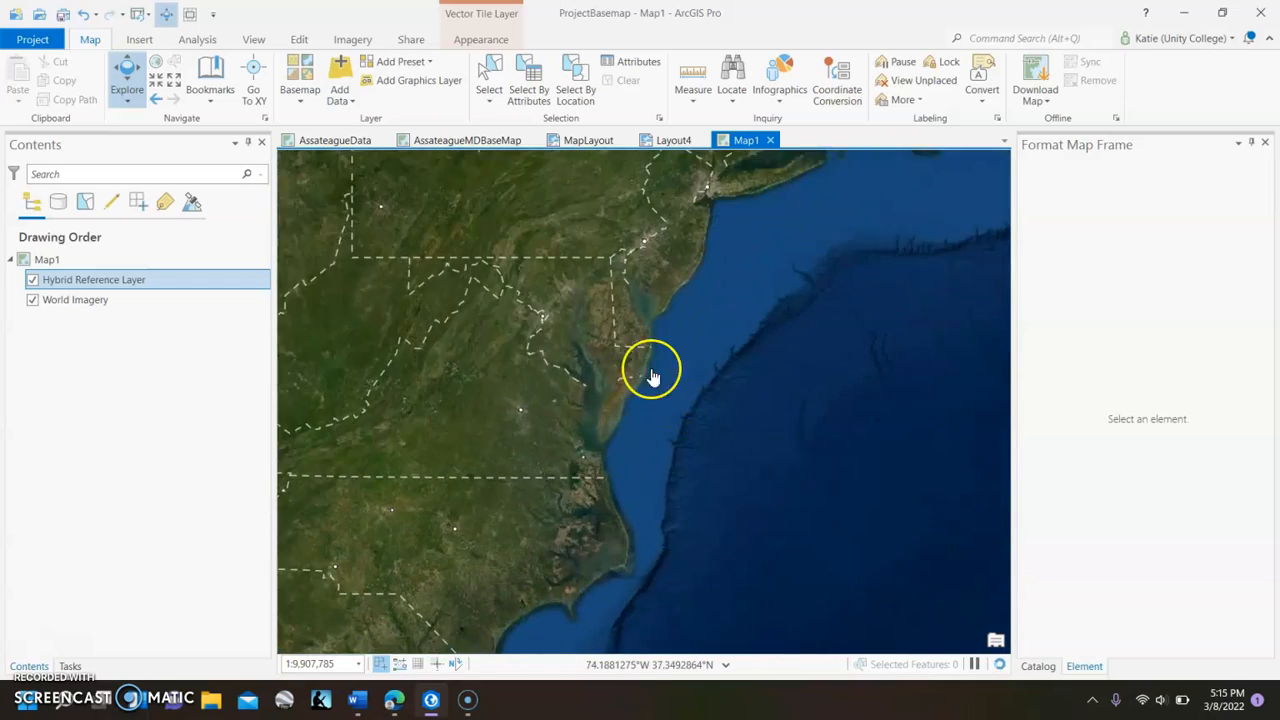
drag(670, 330, 689, 382)
scroll(689, 382, up, 4)
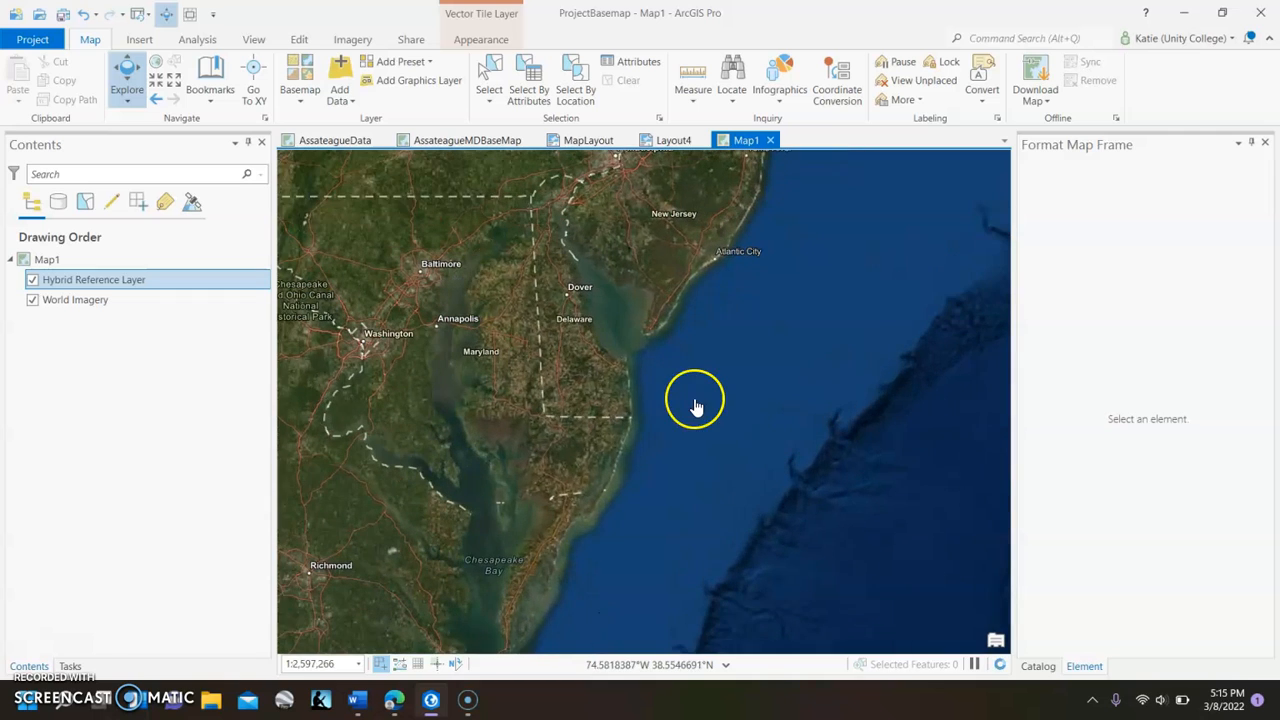
scroll(703, 350, up, 2)
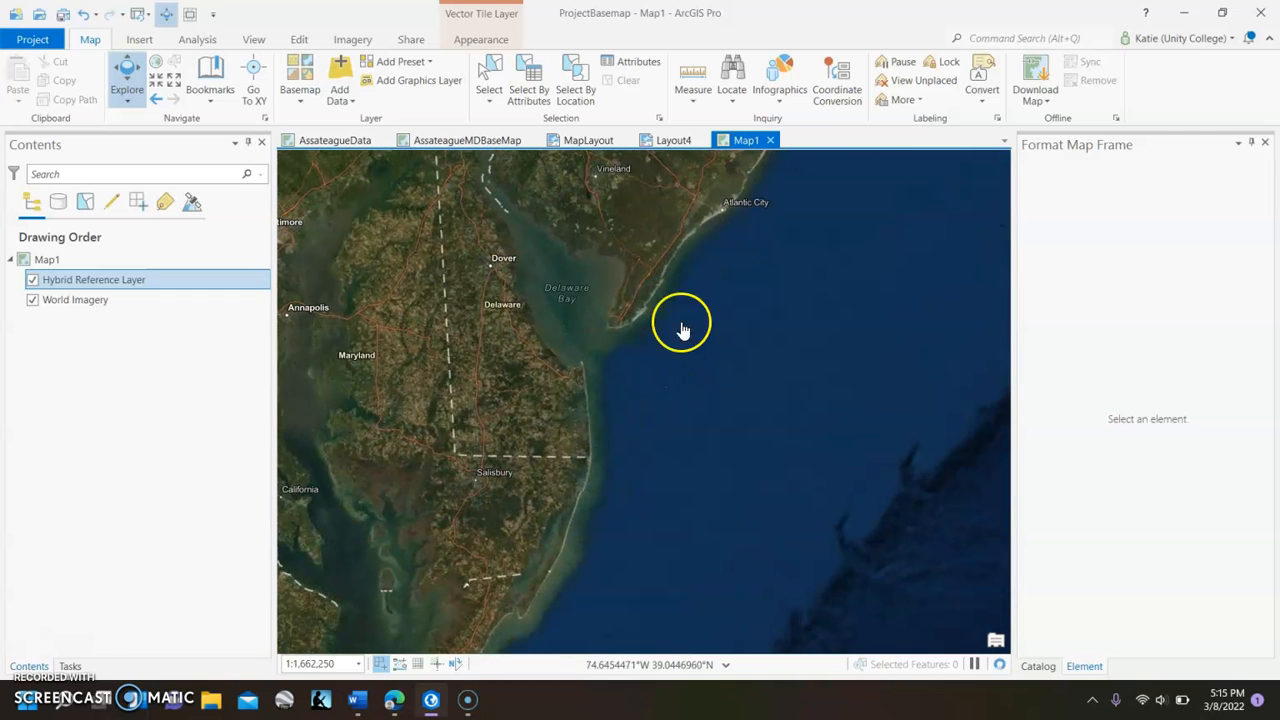
drag(670, 428, 751, 260)
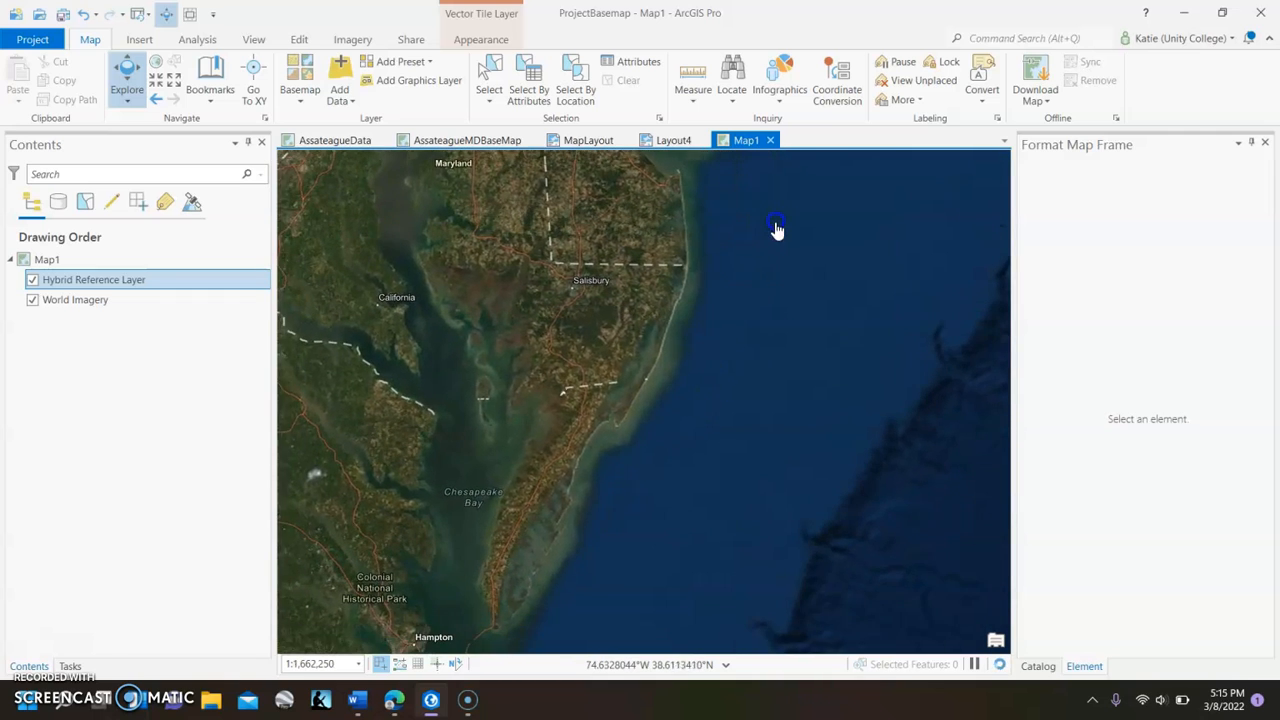
scroll(669, 397, up, 4)
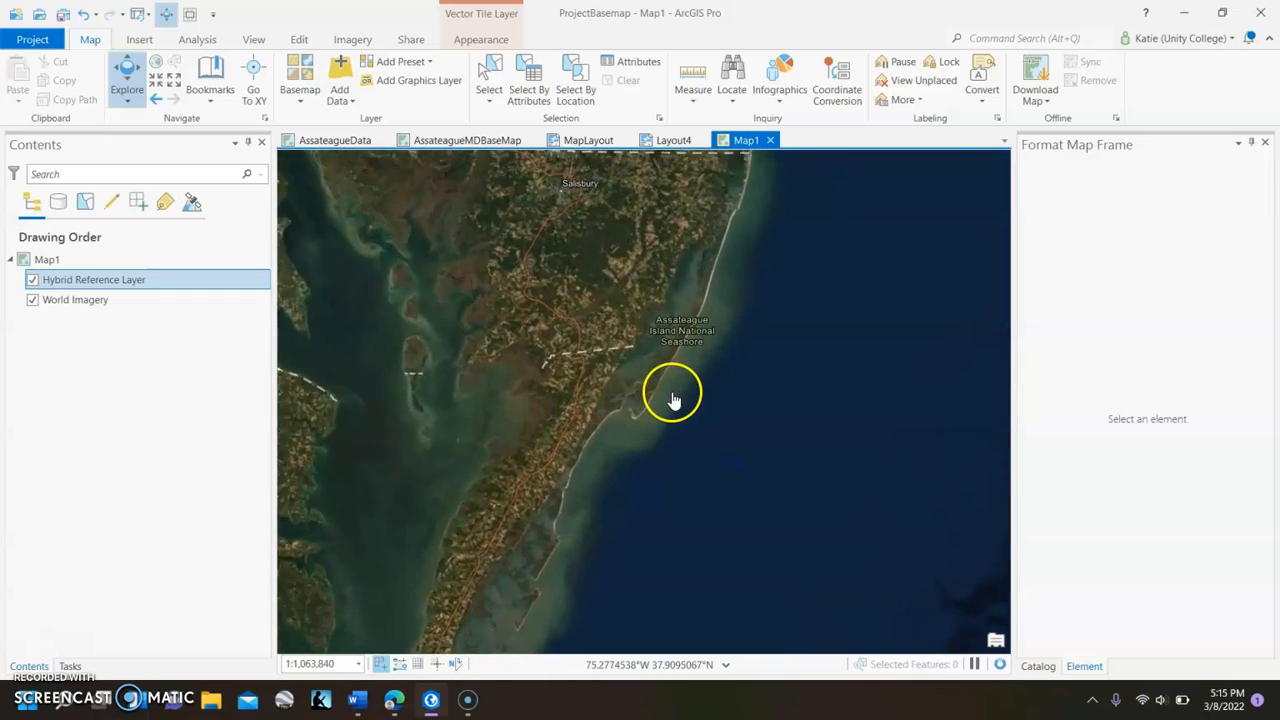
scroll(700, 405, up, 2)
drag(729, 306, 691, 474)
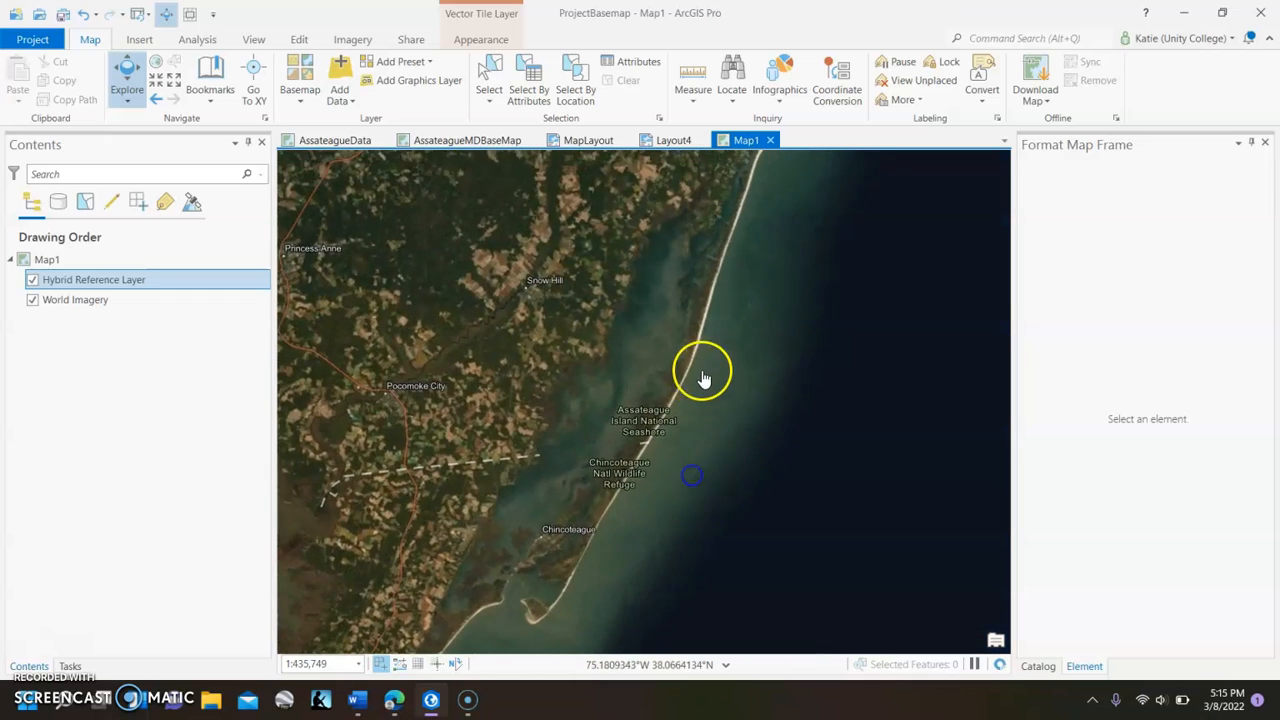
Frame Map1 on Assateague State Park at 1:114,229, with the barrier island running through the middle of the view.
scroll(714, 374, up, 6)
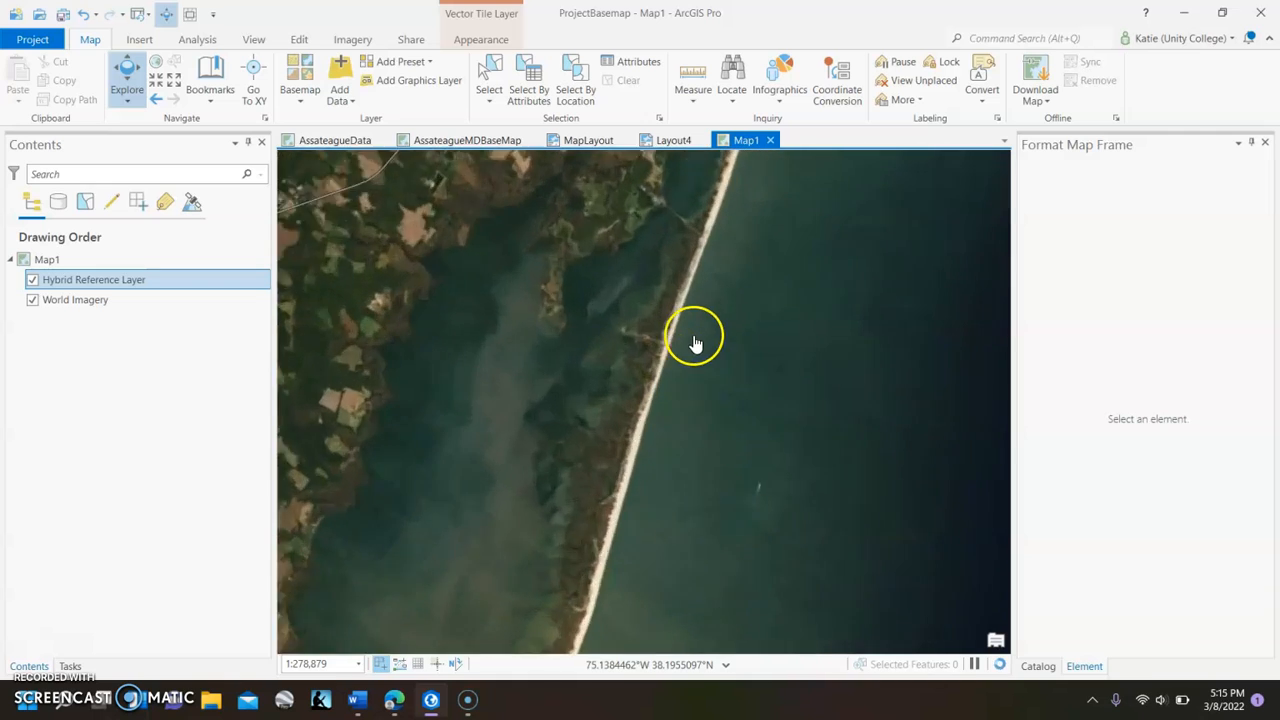
drag(702, 324, 706, 397)
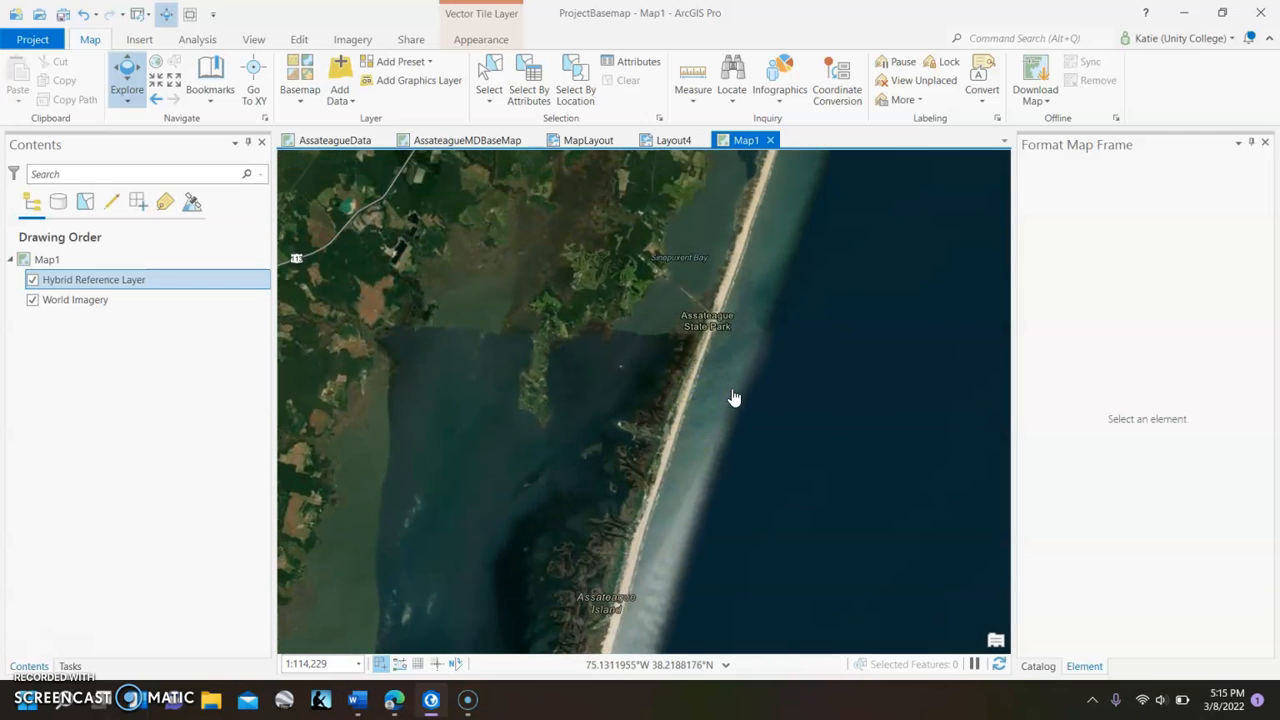
scroll(731, 395, up, 2)
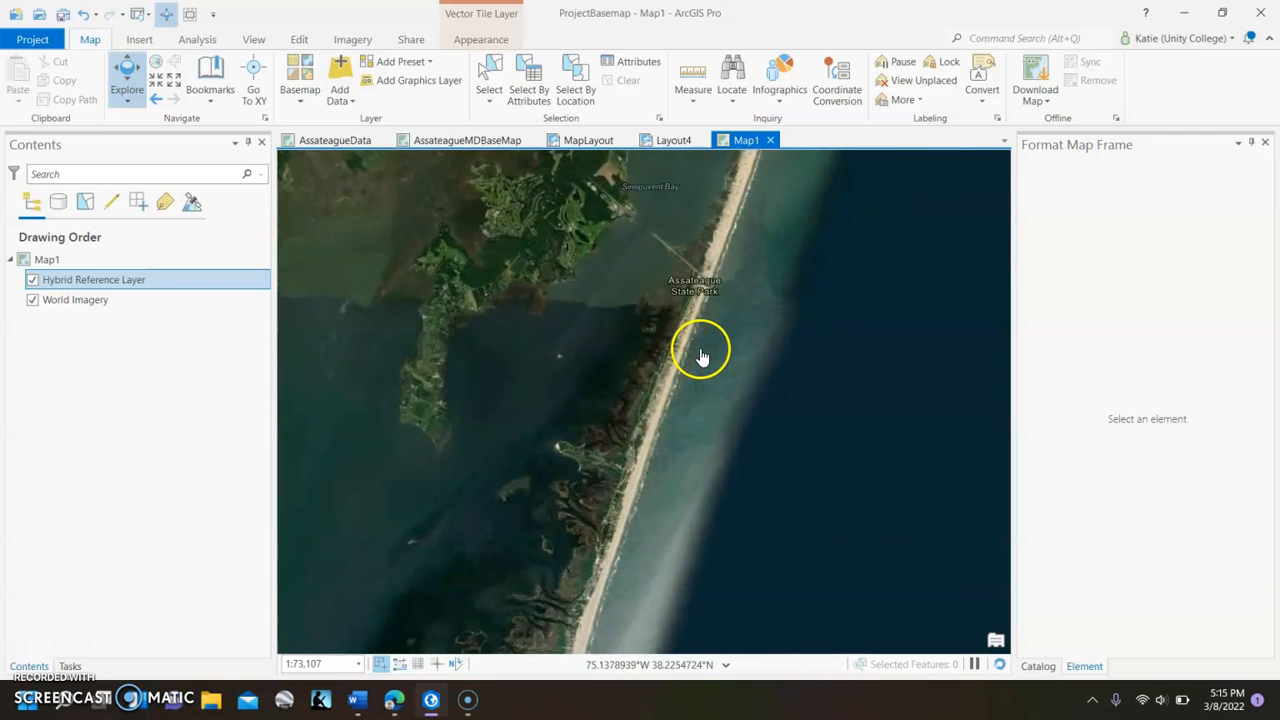
scroll(703, 357, up, 2)
drag(749, 349, 778, 384)
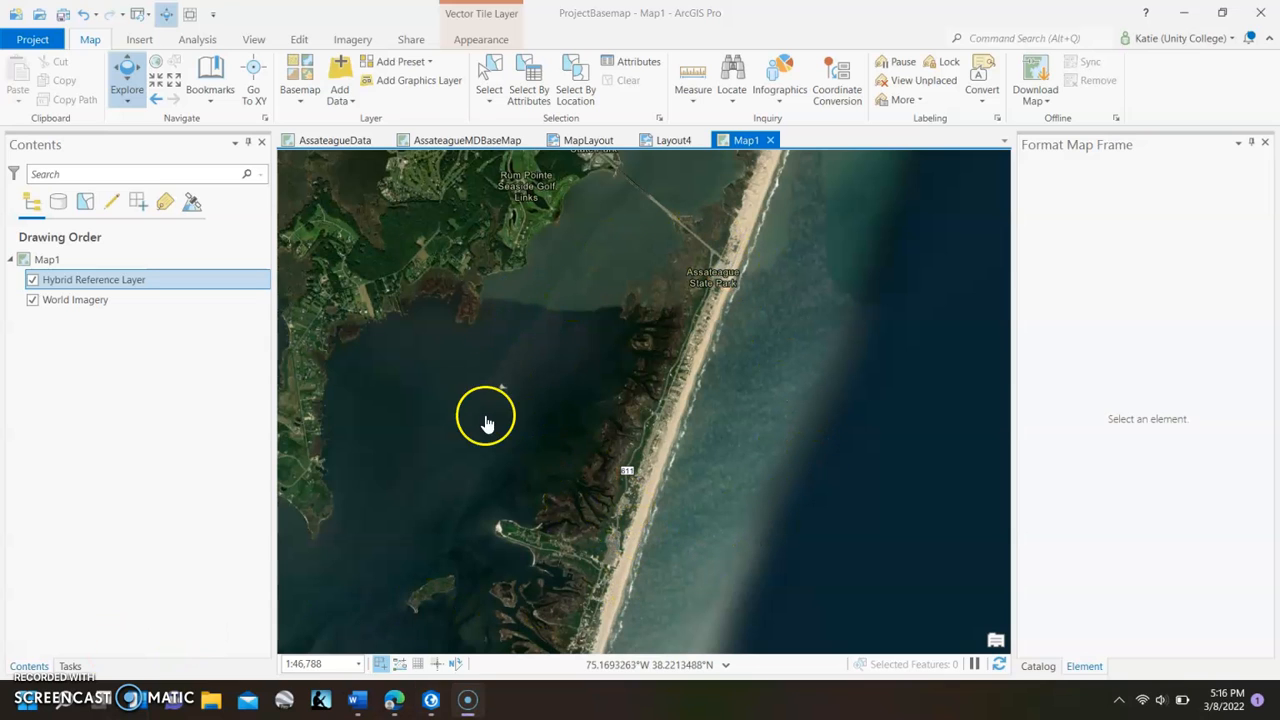
scroll(568, 420, down, 2)
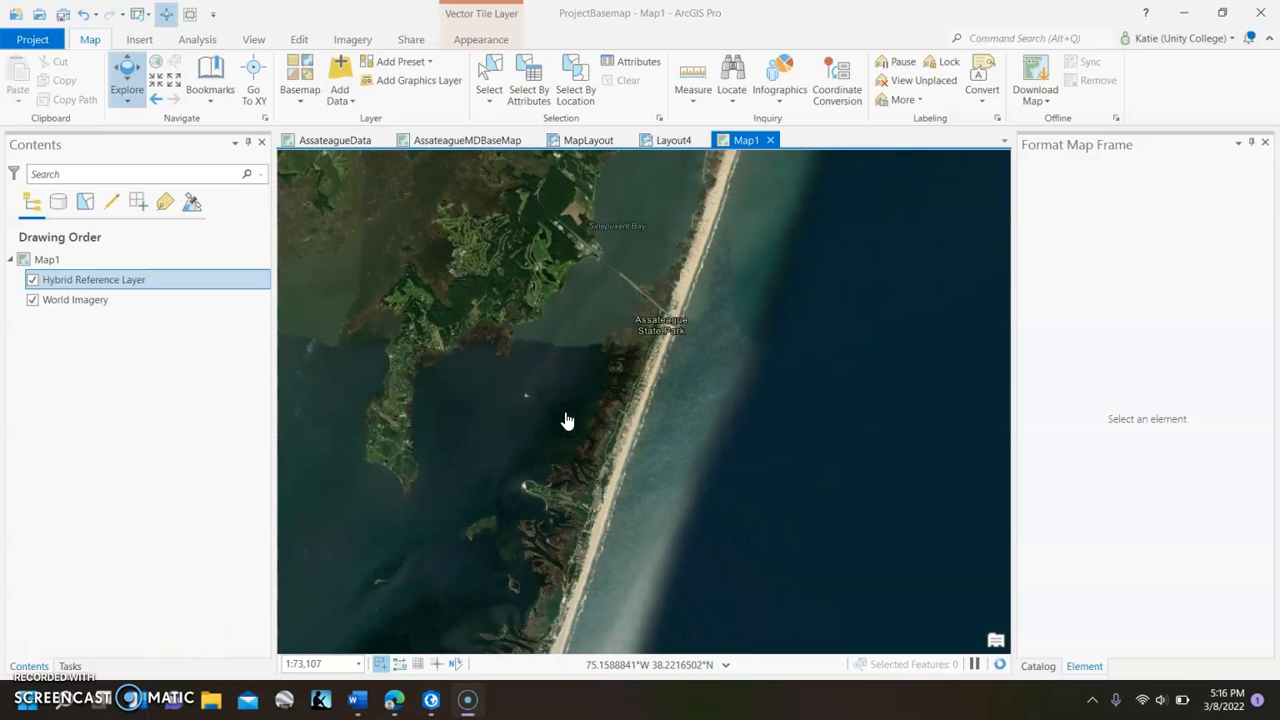
drag(612, 413, 736, 417)
scroll(714, 408, down, 2)
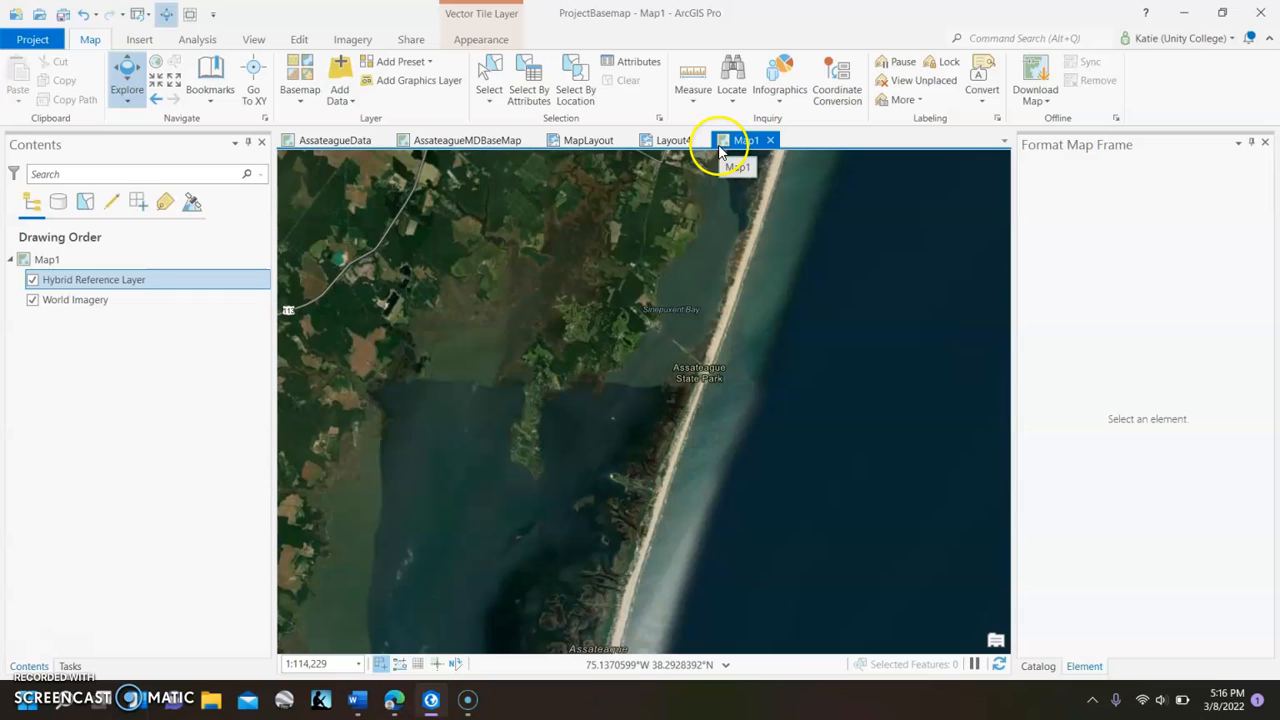
In Layout4, insert a circular map frame using Map1's 1:114,229 view and fit it into the main map frame's upper-right corner.
click(660, 142)
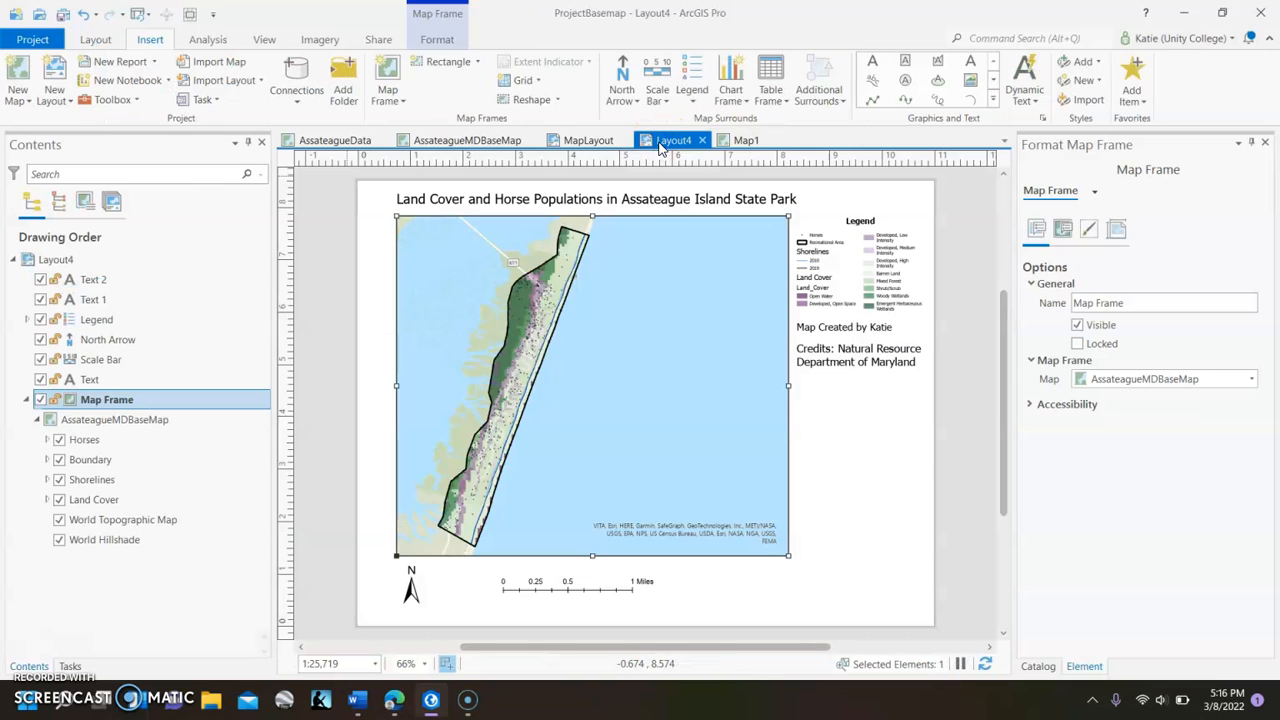
click(826, 438)
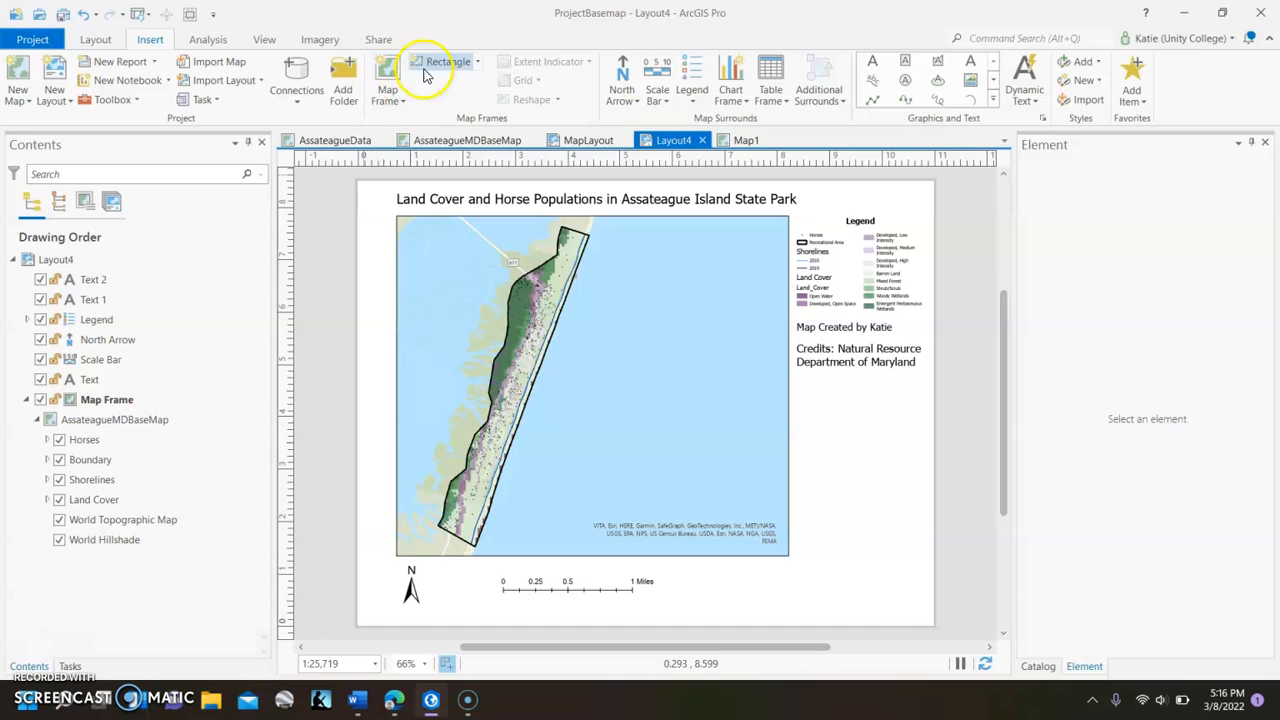
click(479, 62)
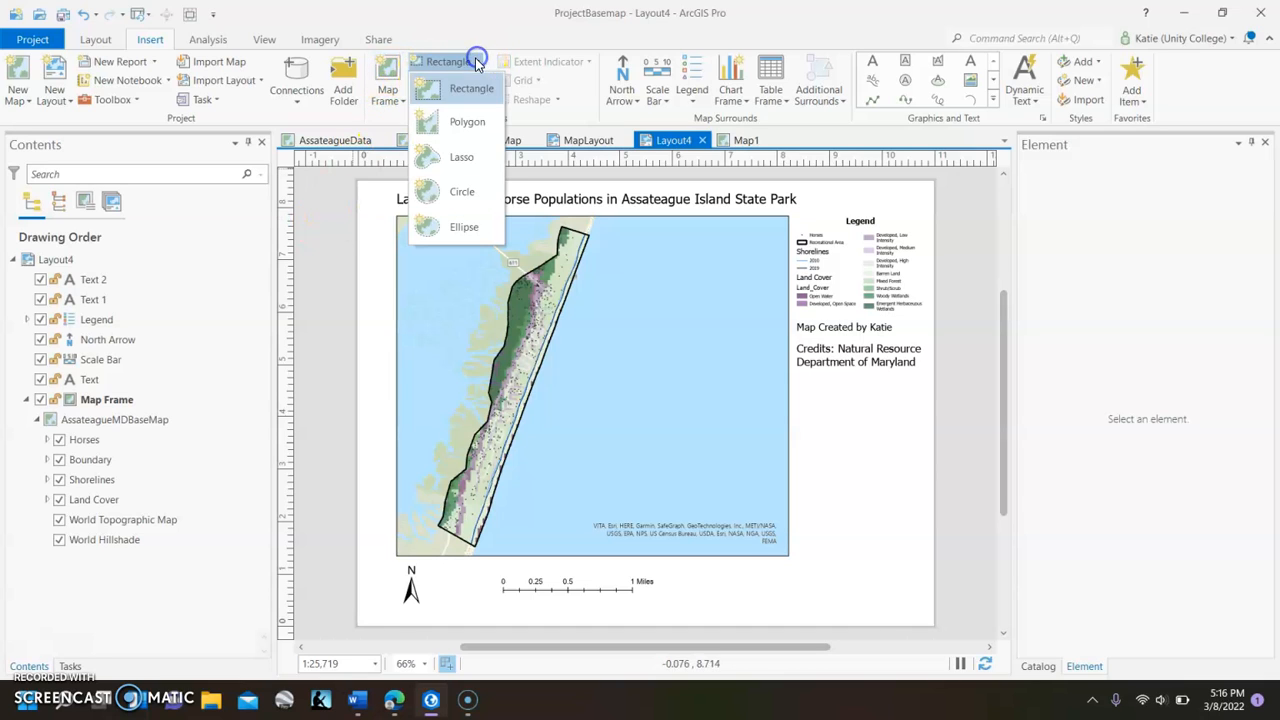
click(485, 192)
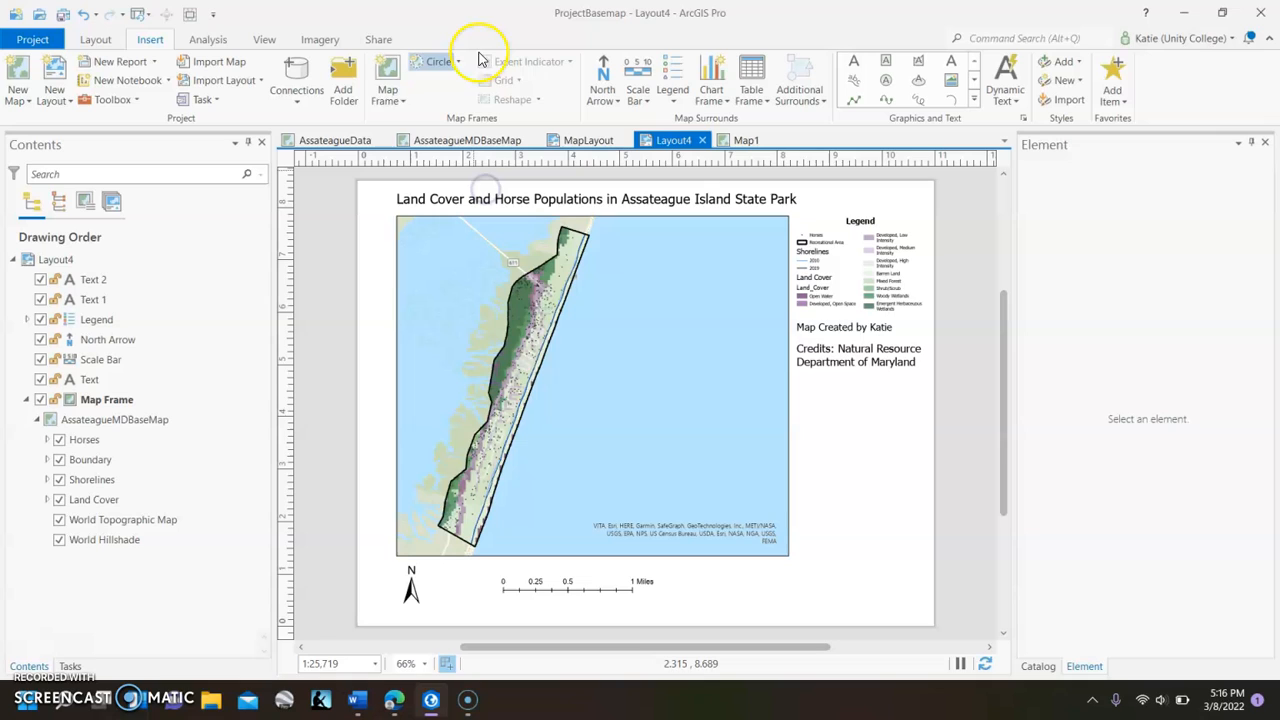
click(390, 98)
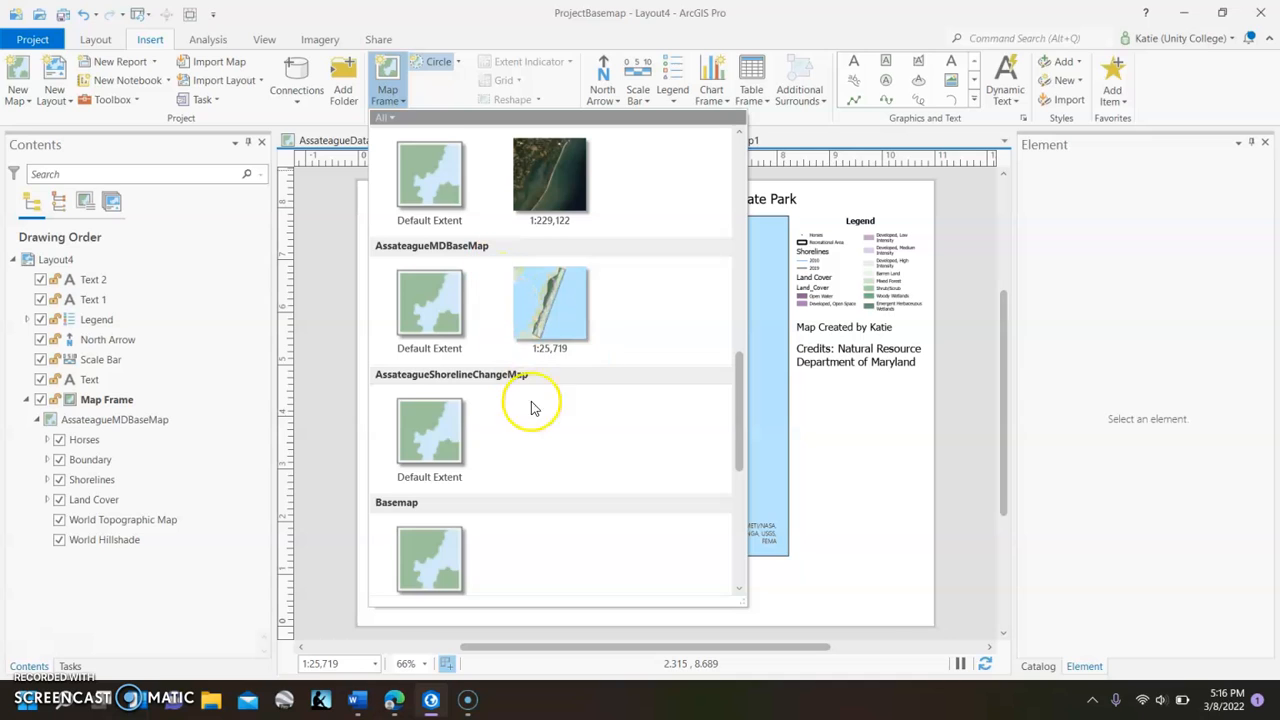
scroll(529, 410, down, 3)
scroll(529, 418, down, 3)
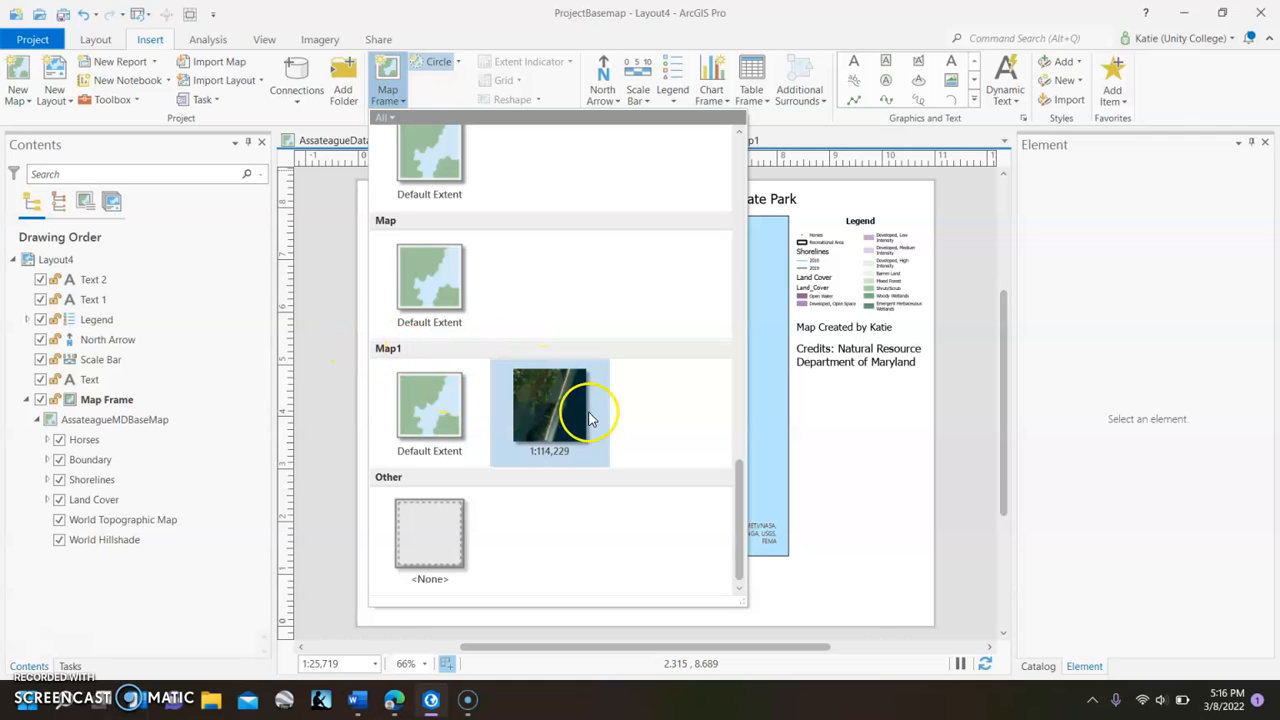
click(538, 410)
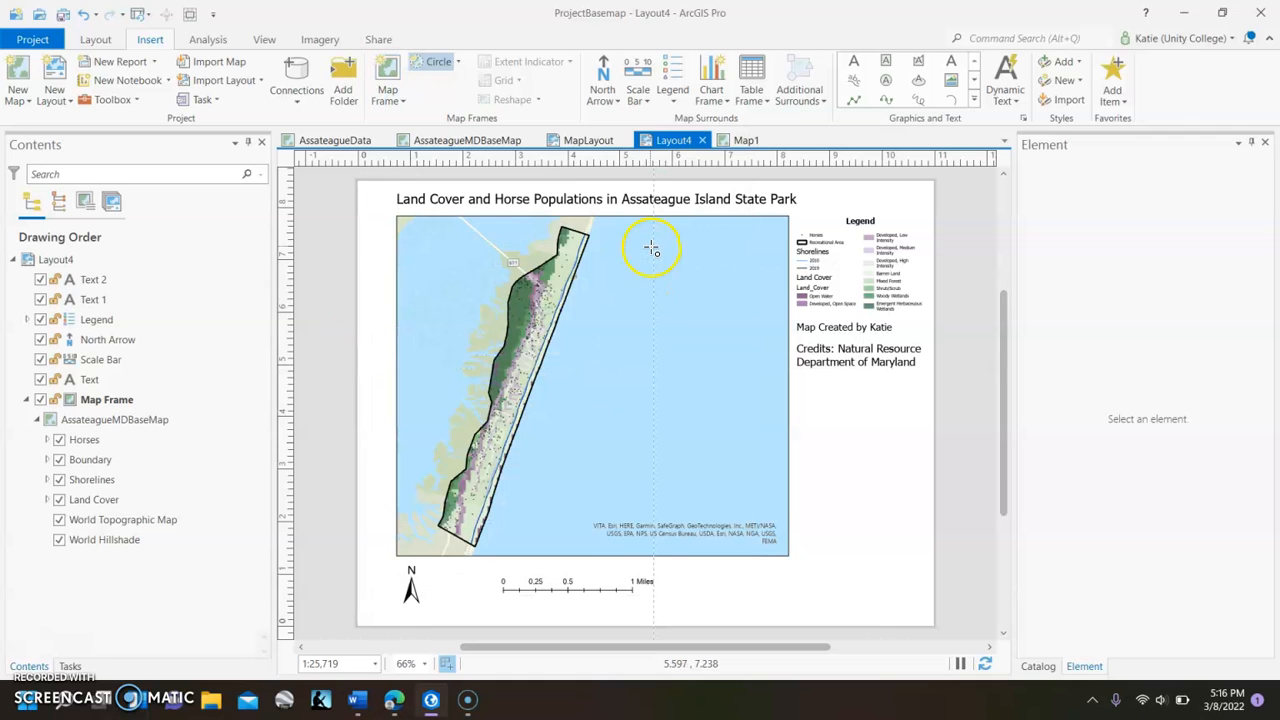
drag(678, 278, 708, 284)
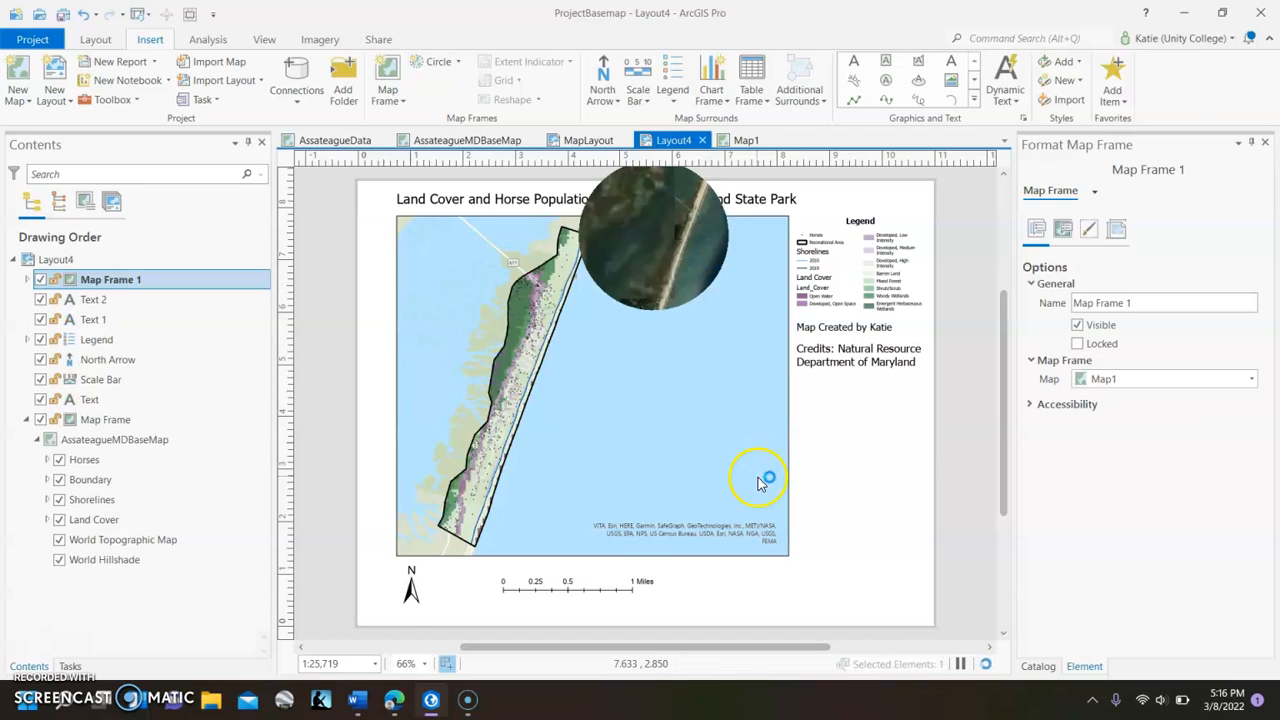
drag(658, 231, 718, 288)
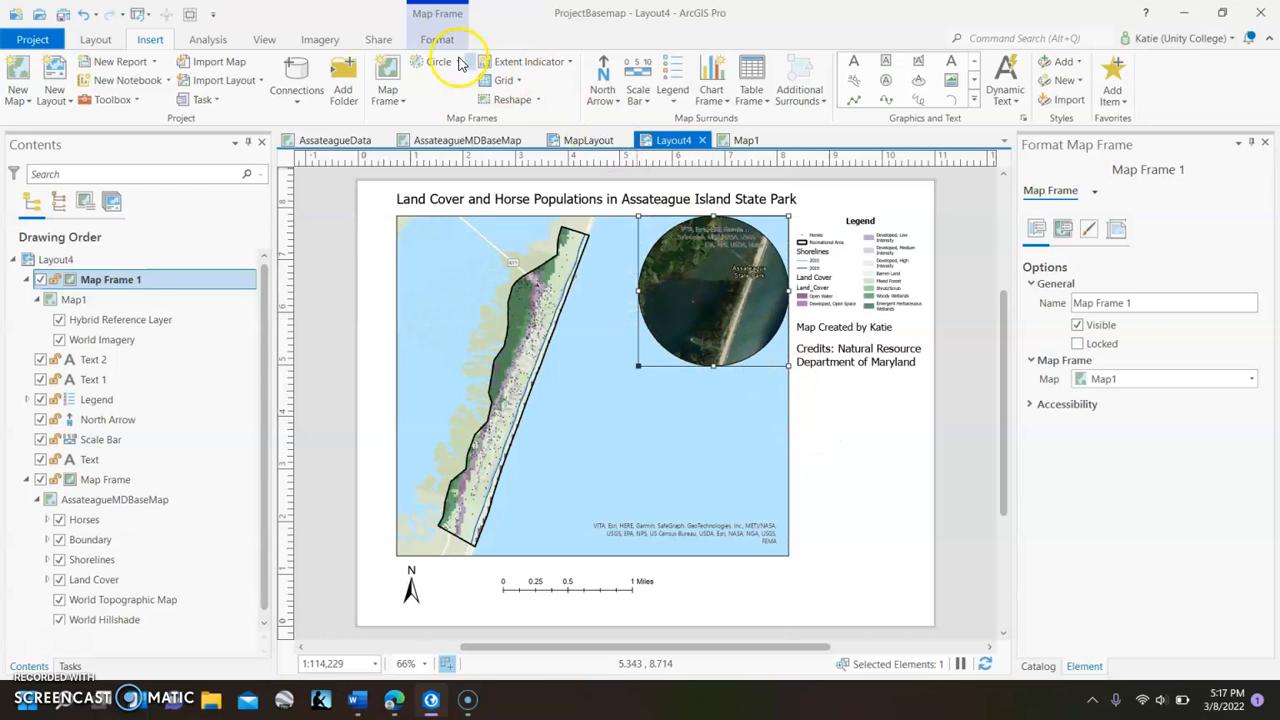
Add an extent indicator to the circular inset showing the extent of the main Map Frame.
click(569, 64)
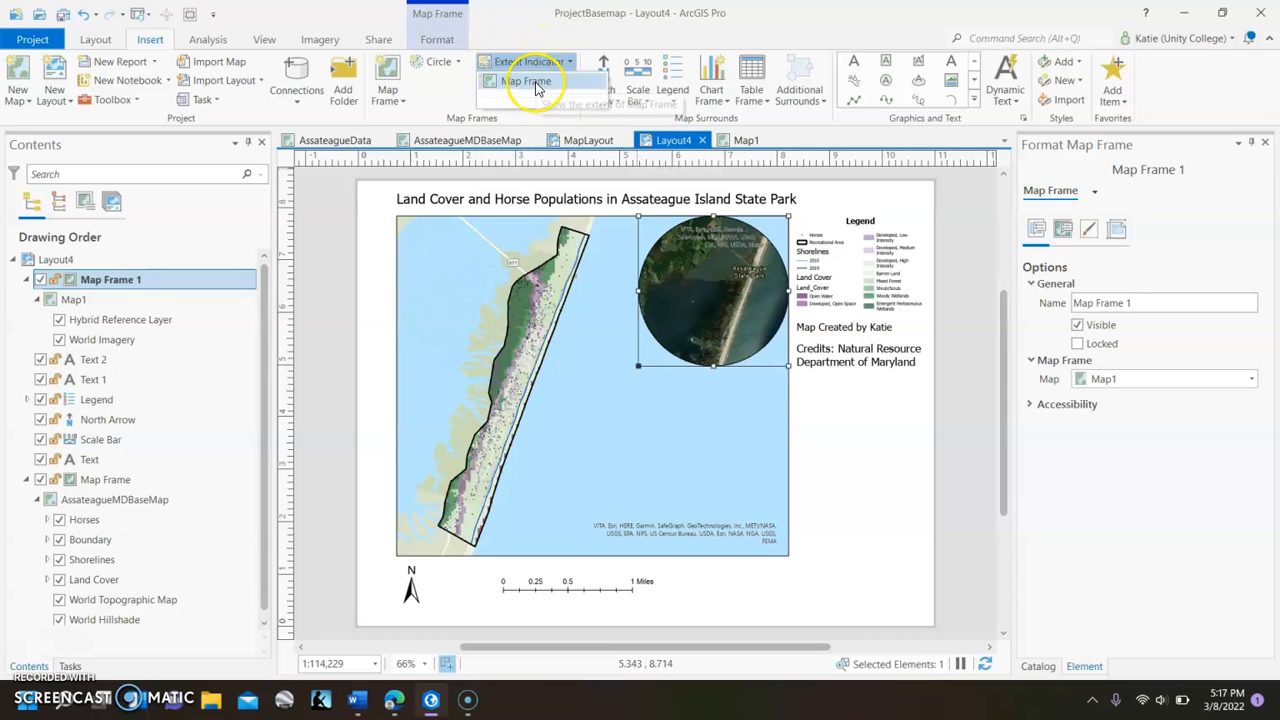
click(535, 88)
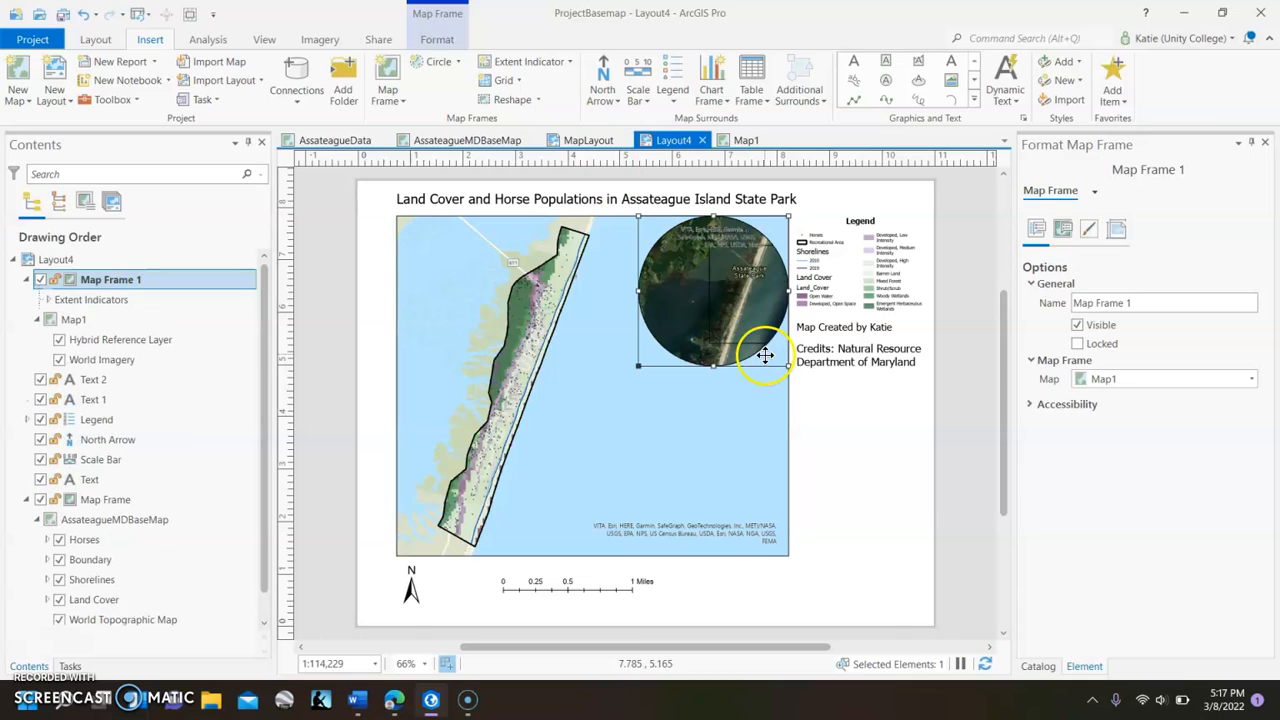